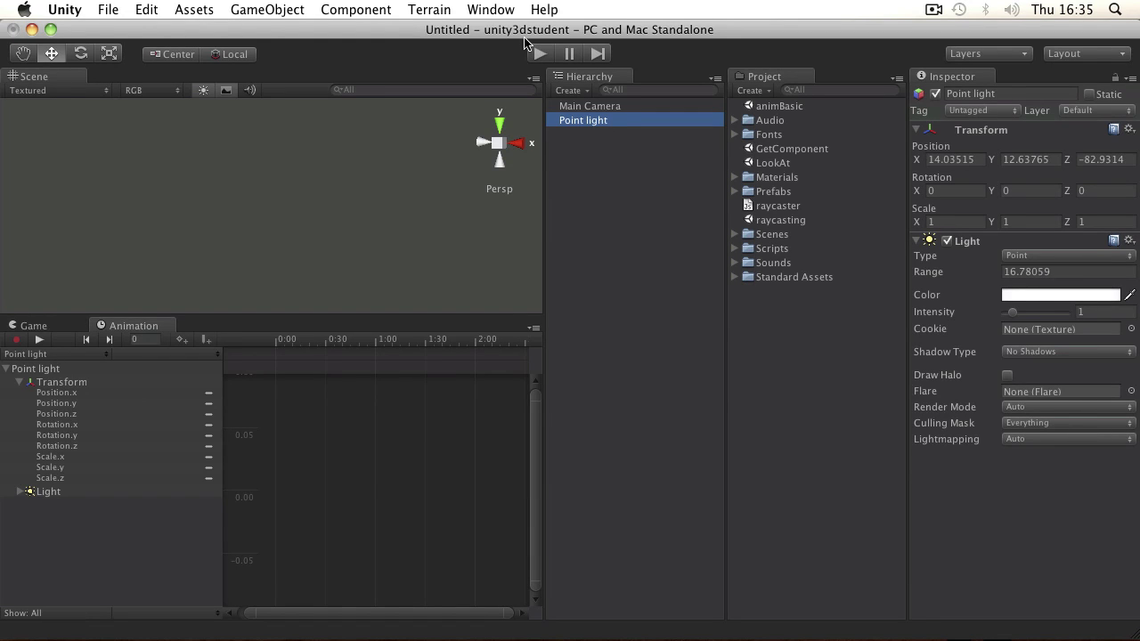
Step: Add a cube to the scene from the GameObject menu
left_click(493, 8)
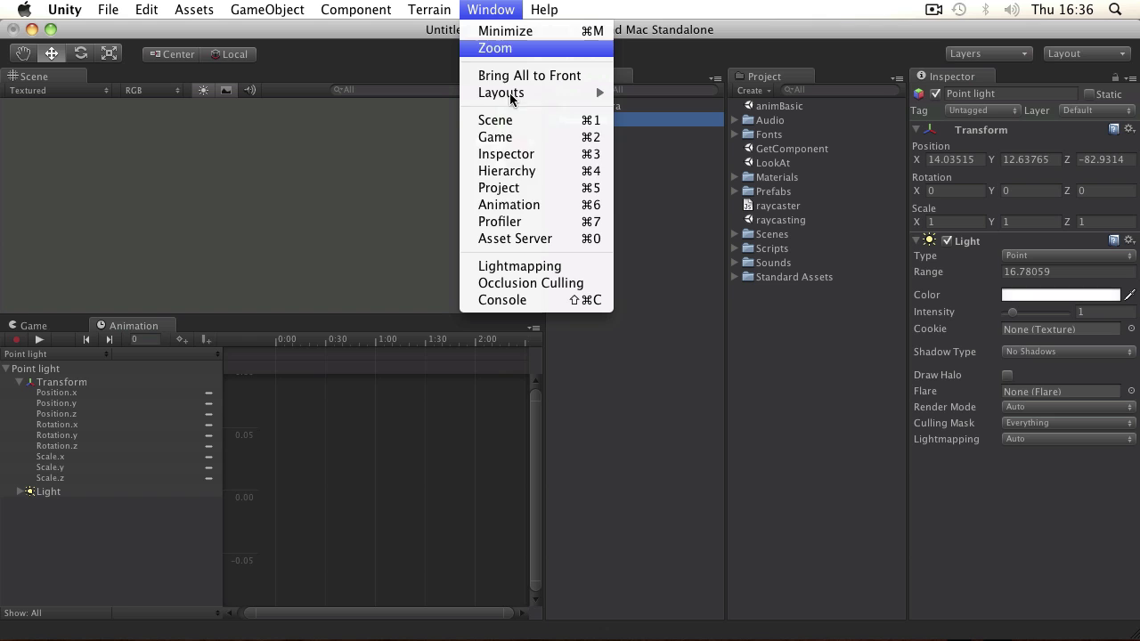
left_click(372, 272)
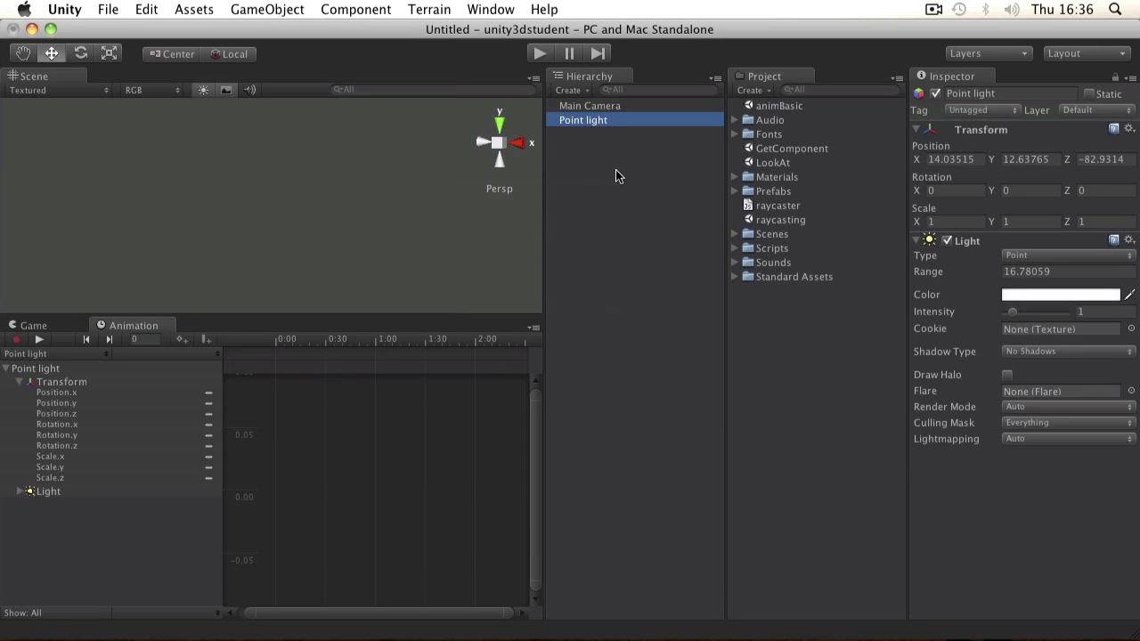
left_click(615, 176)
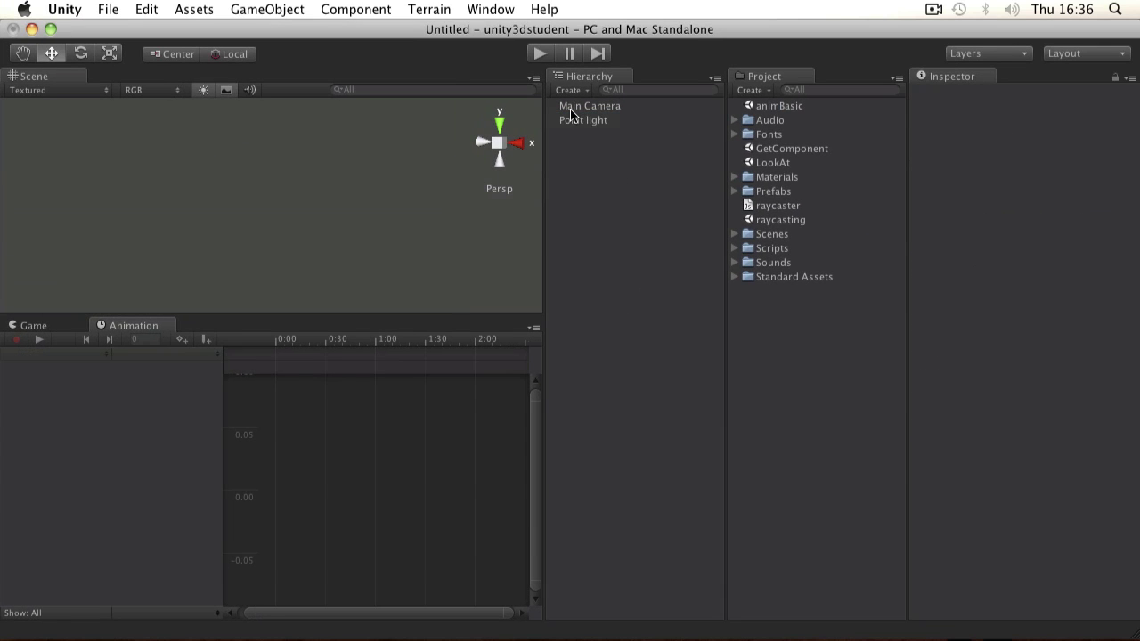
left_click(267, 9)
mouse_move(388, 54)
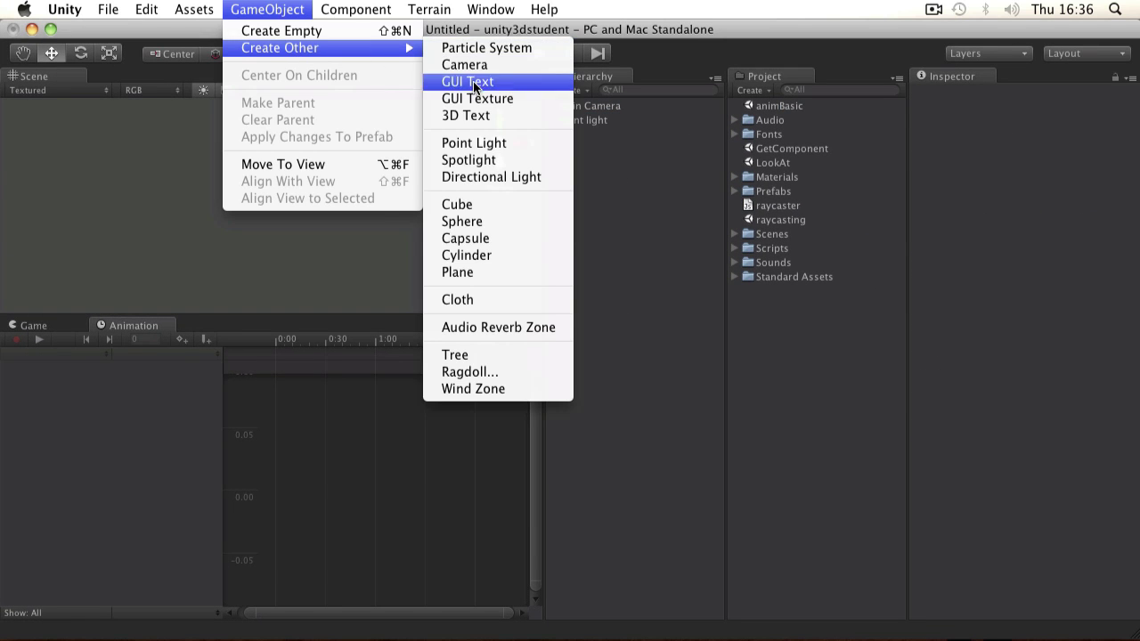
left_click(472, 204)
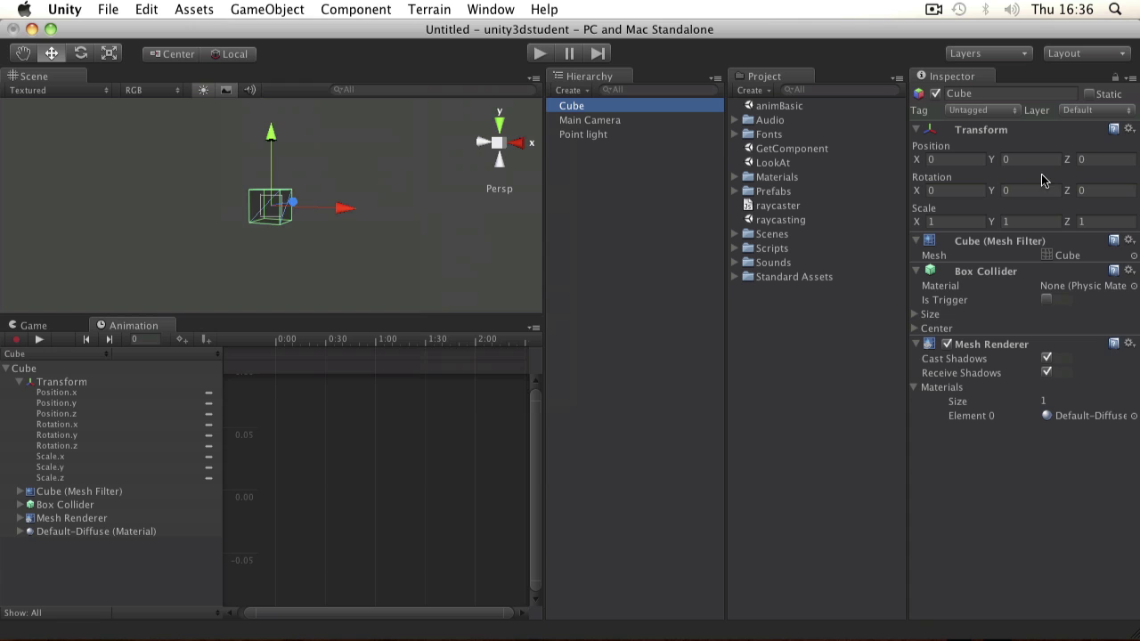
Step: Reset the cube's Transform, then scale it to about 0.23 tall and 1.68 wide
left_click(1129, 129)
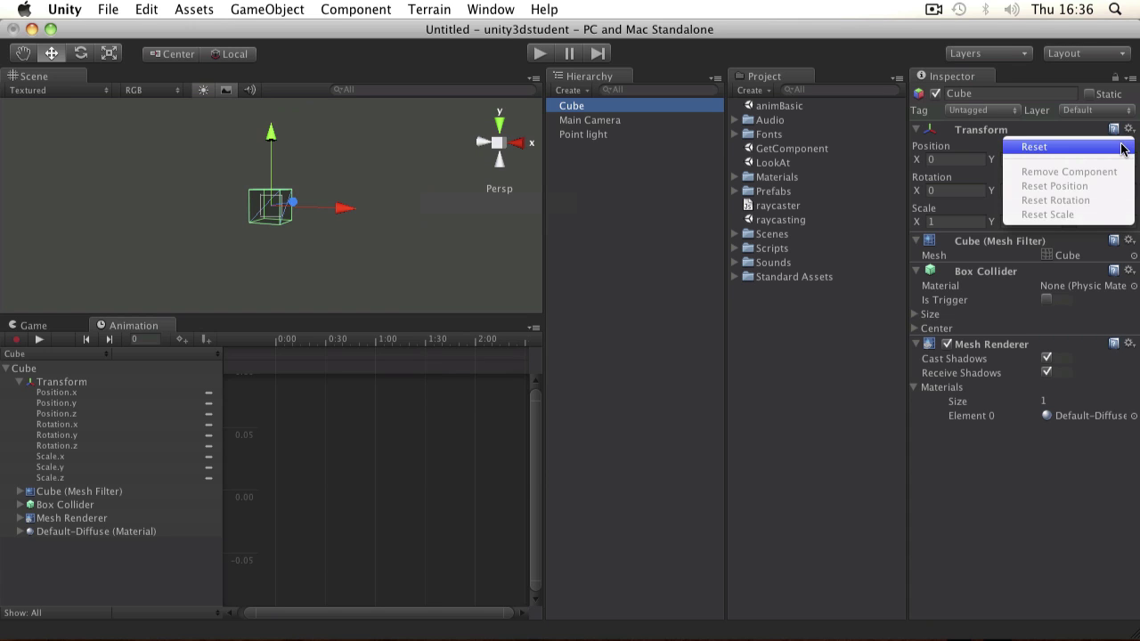
left_click(966, 146)
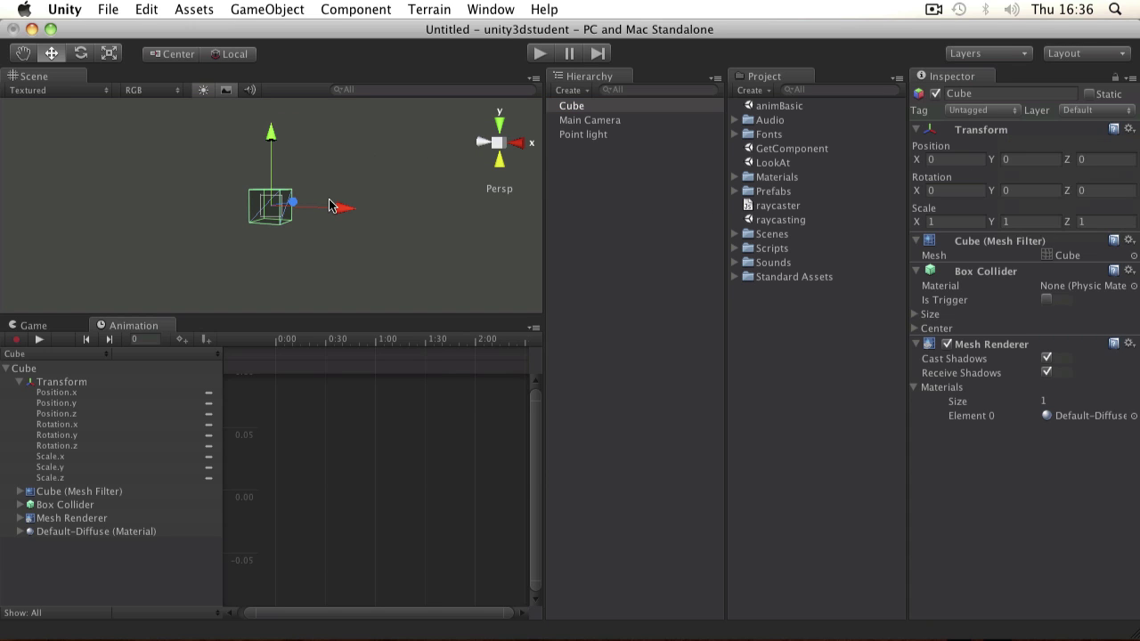
key("e")
key("r")
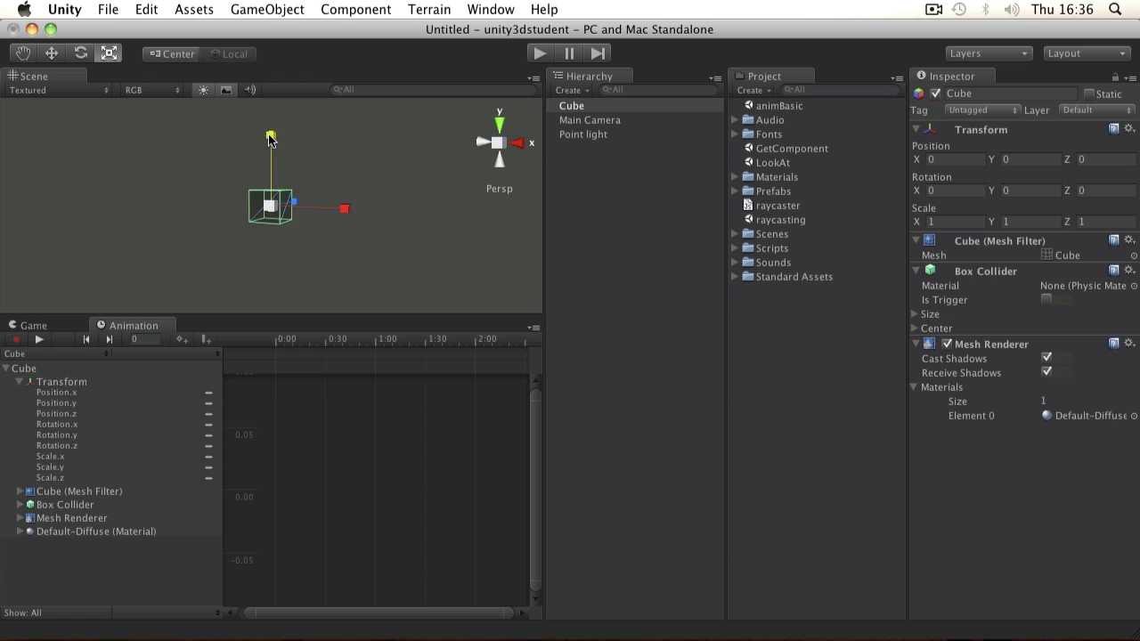
left_click_drag(270, 140, 271, 191)
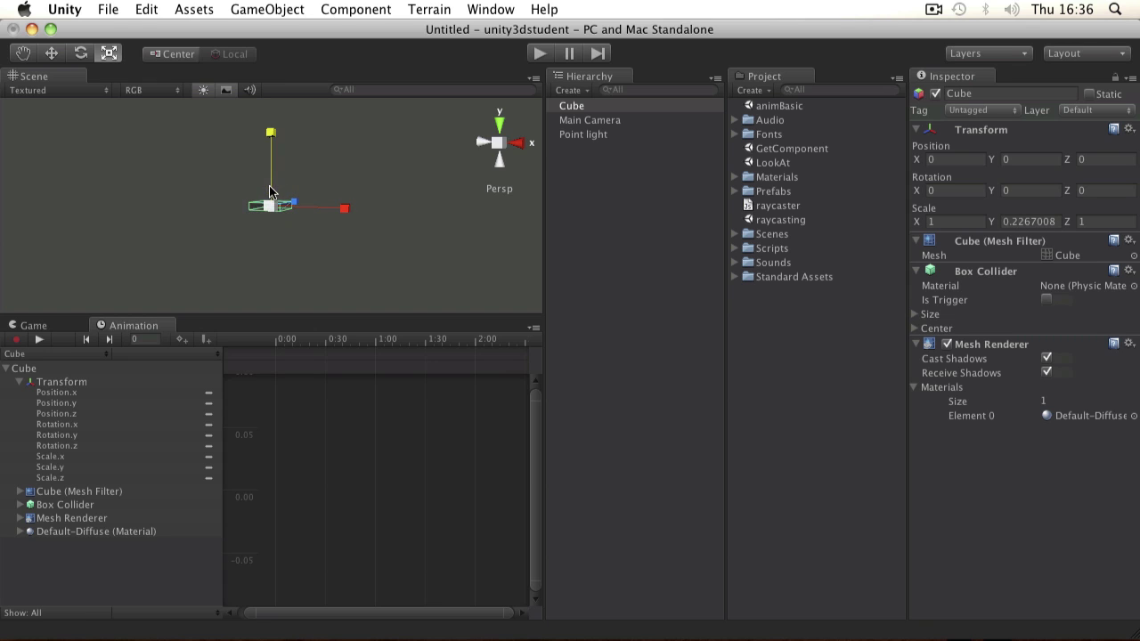
left_click_drag(345, 210, 383, 220)
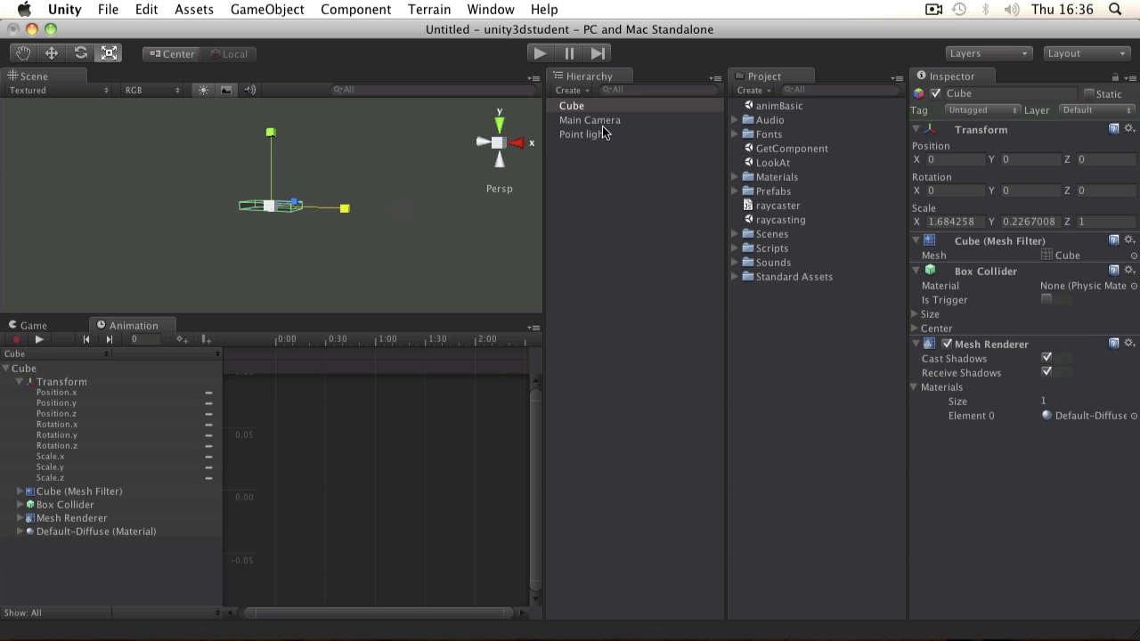
Step: Create an empty GameObject and drag Cube onto it as a child
left_click(567, 148)
left_click(267, 9)
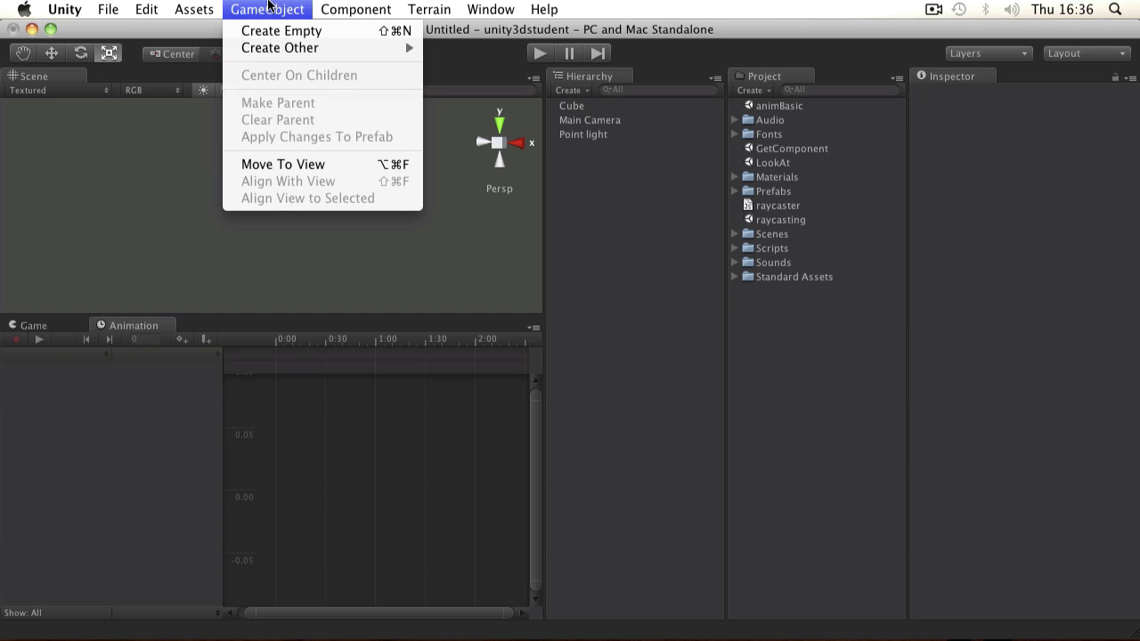
left_click(290, 31)
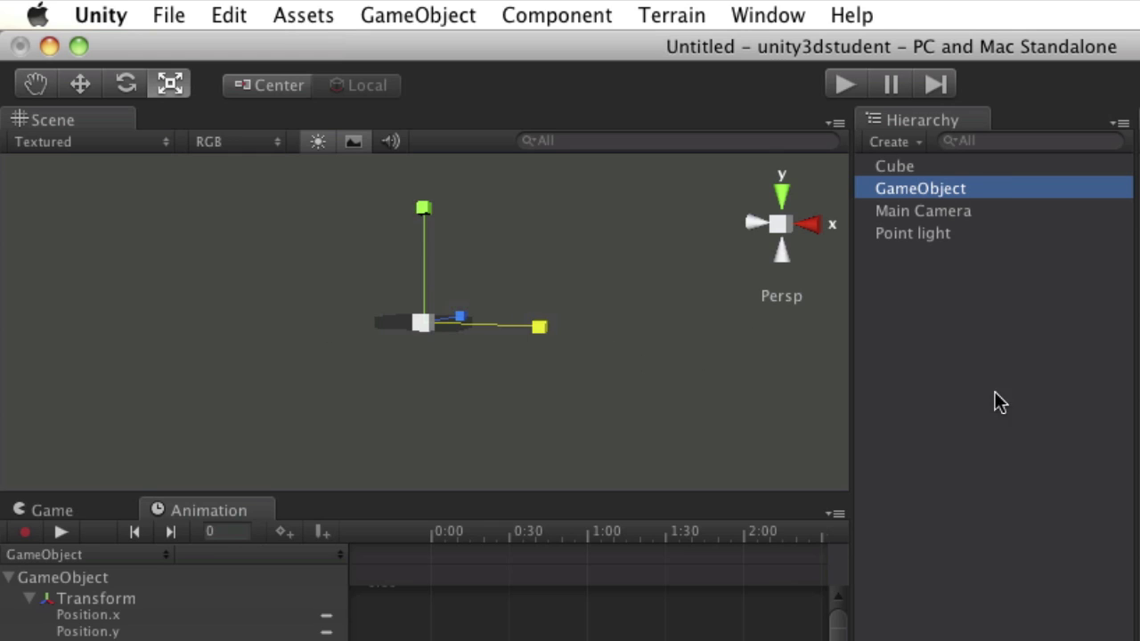
left_click_drag(896, 164, 921, 187)
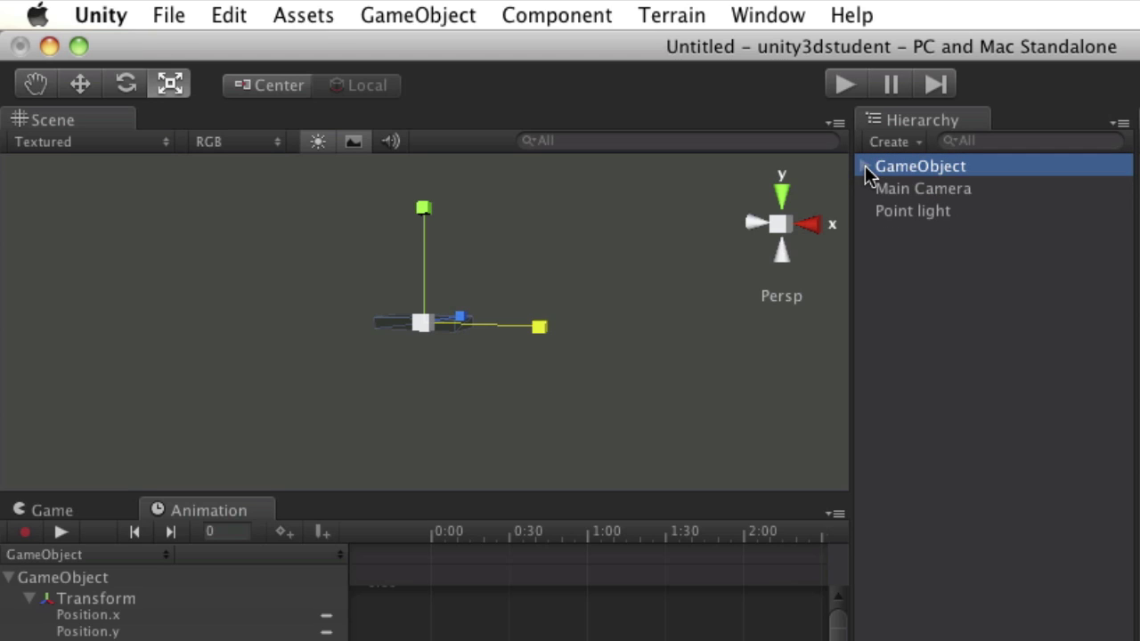
Step: Expand GameObject to confirm Cube is nested, reselect the parent, and switch to the Move tool
left_click(863, 166)
left_click(960, 190)
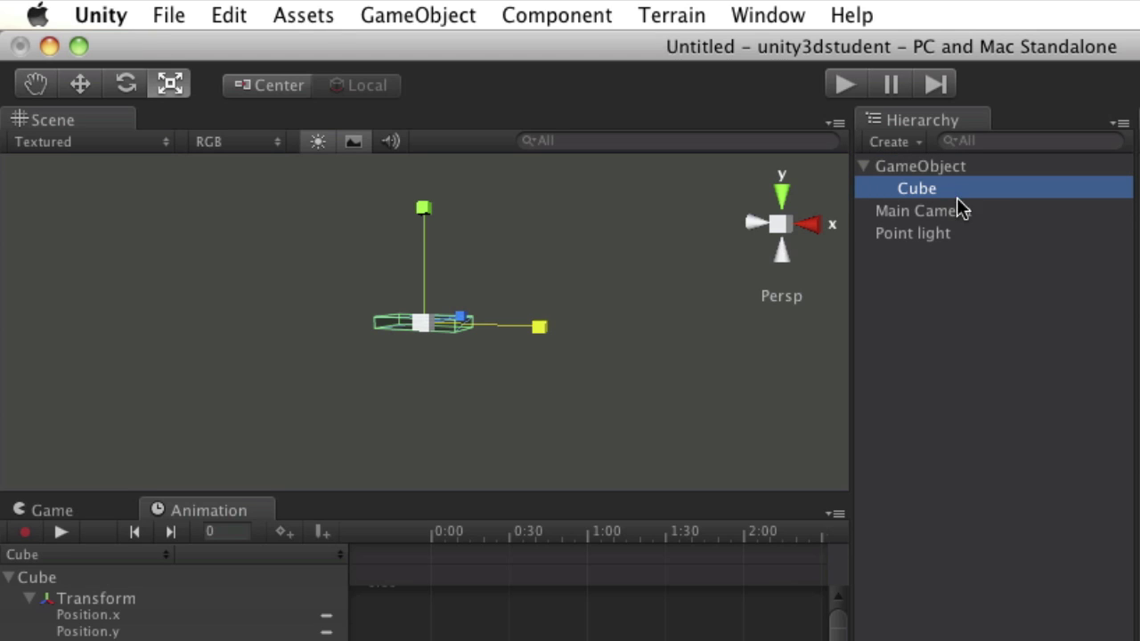
left_click(916, 166)
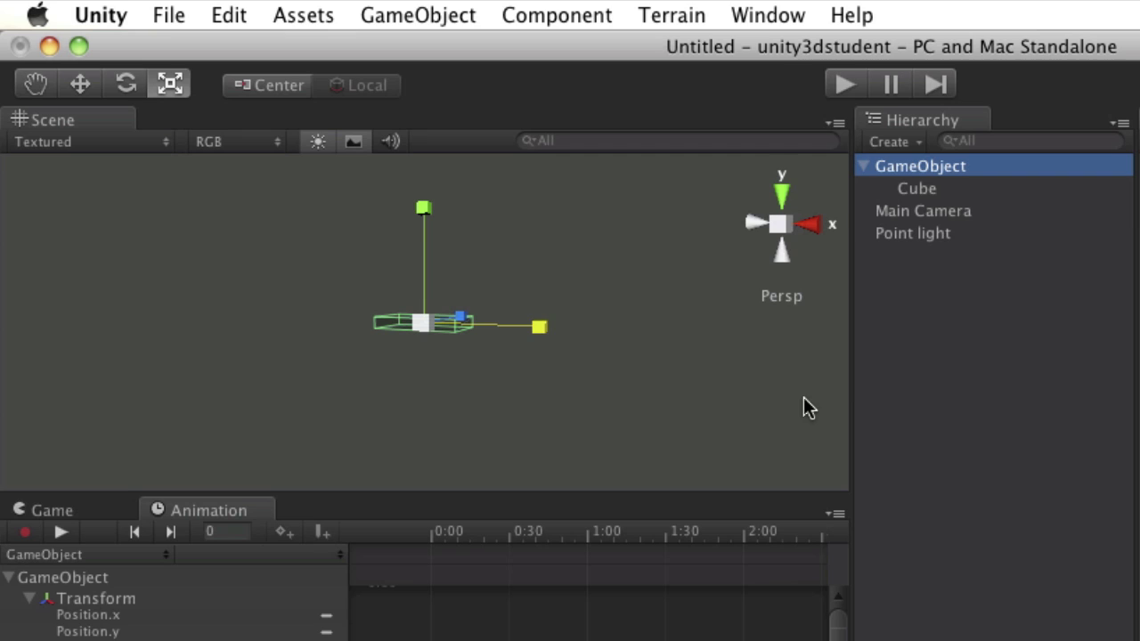
left_click(953, 190)
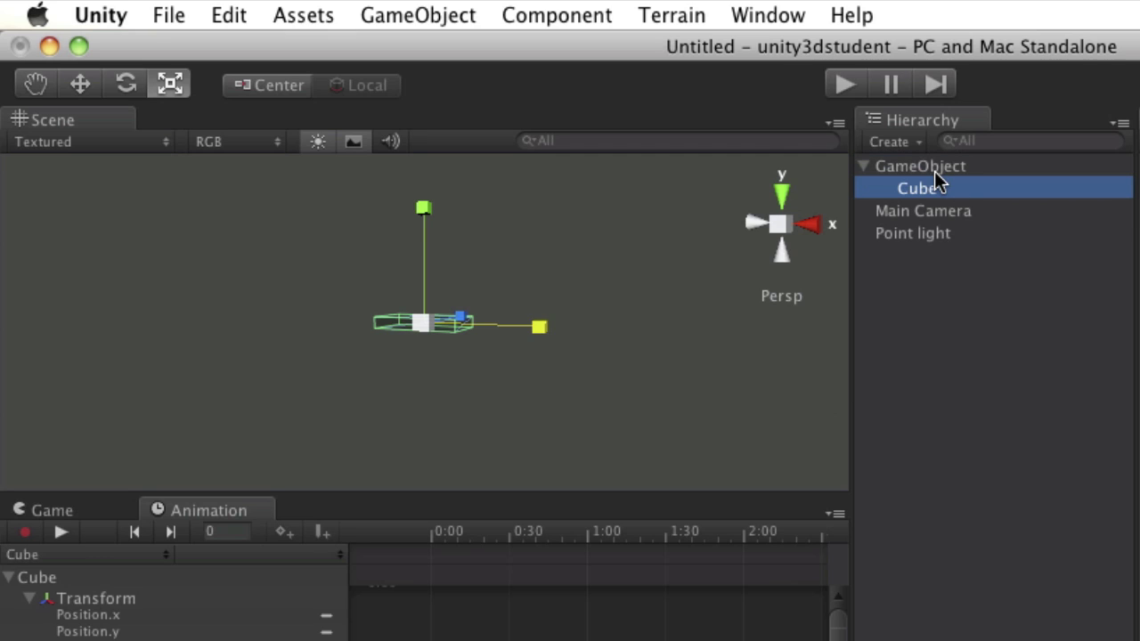
left_click(935, 169)
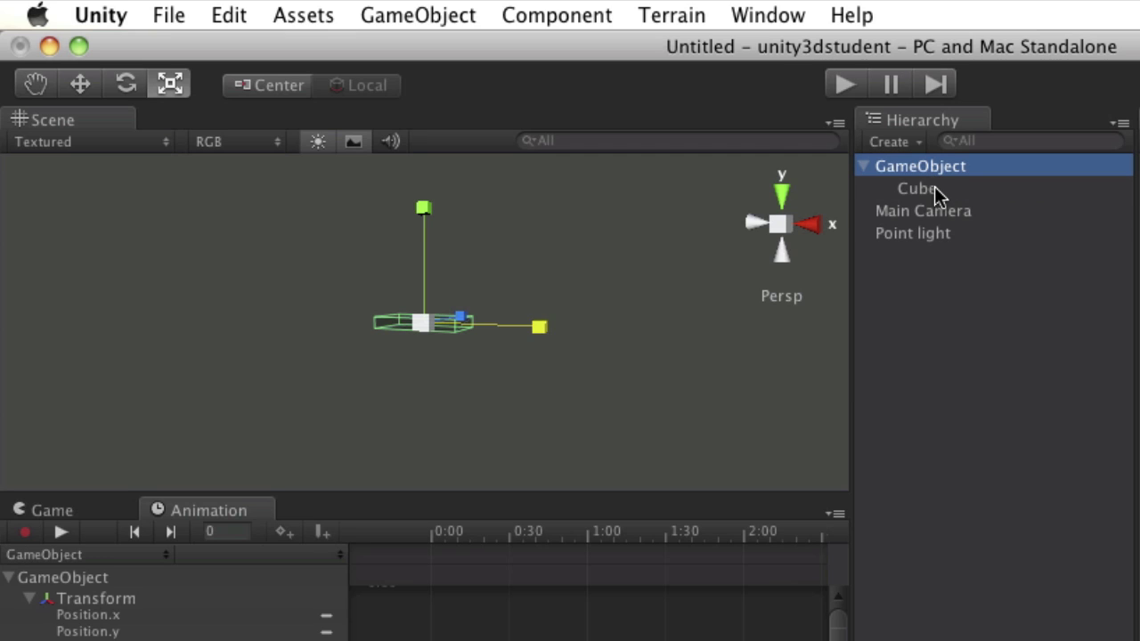
key("w")
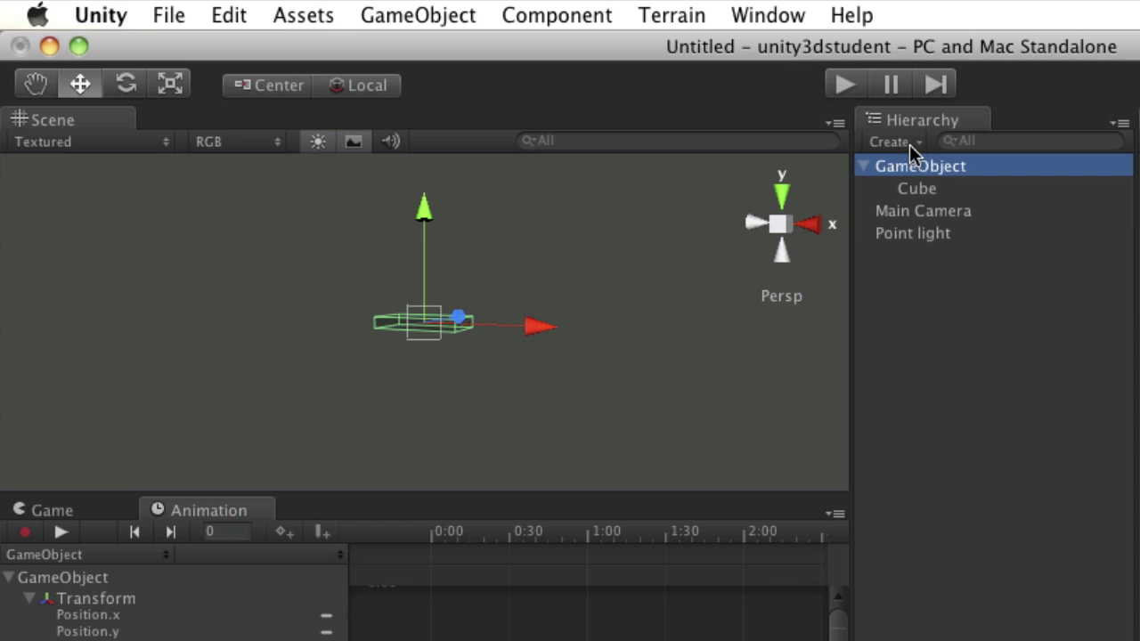
Step: Rename GameObject to 'holder' and its child Cube to 'platform' in the Hierarchy
left_click(945, 172)
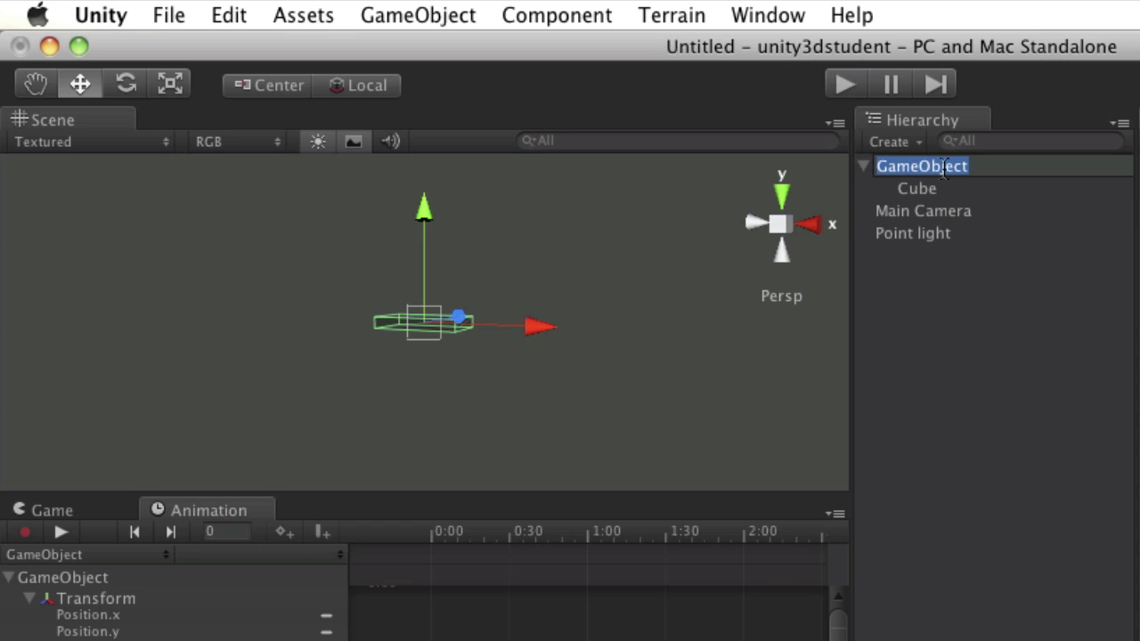
type("holder")
key("Return")
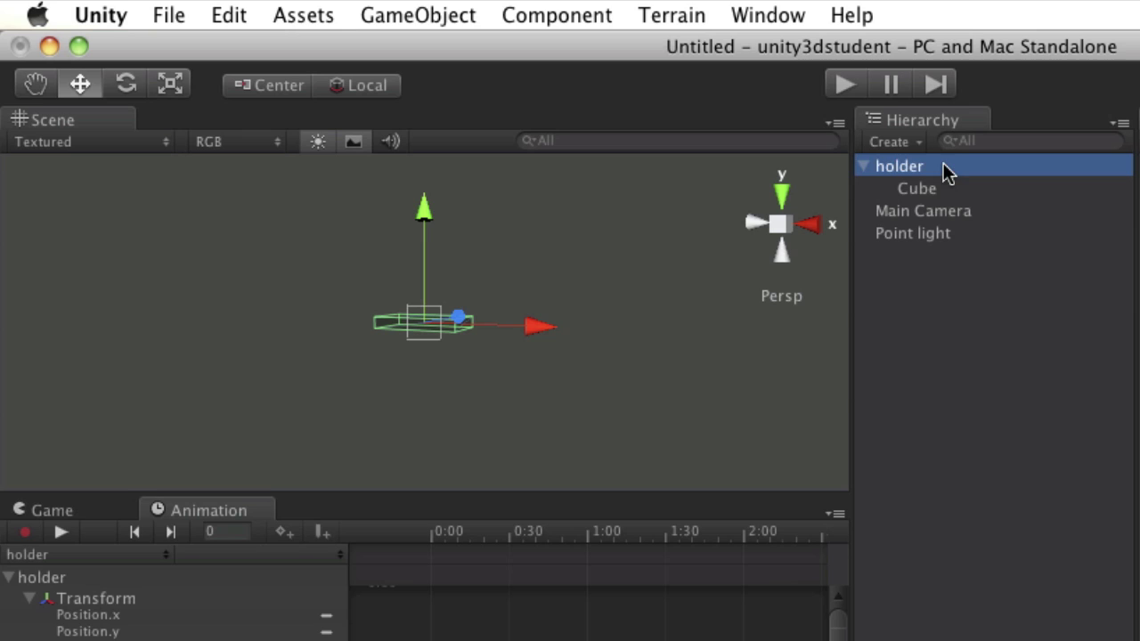
left_click(936, 190)
left_click(935, 190)
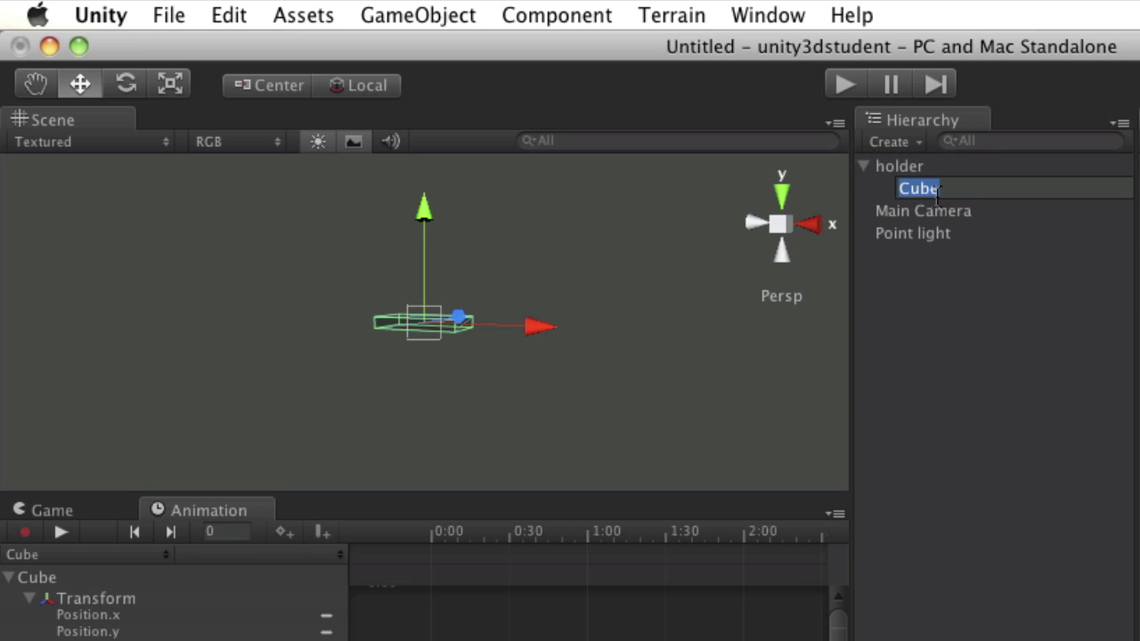
type("platform")
key("Return")
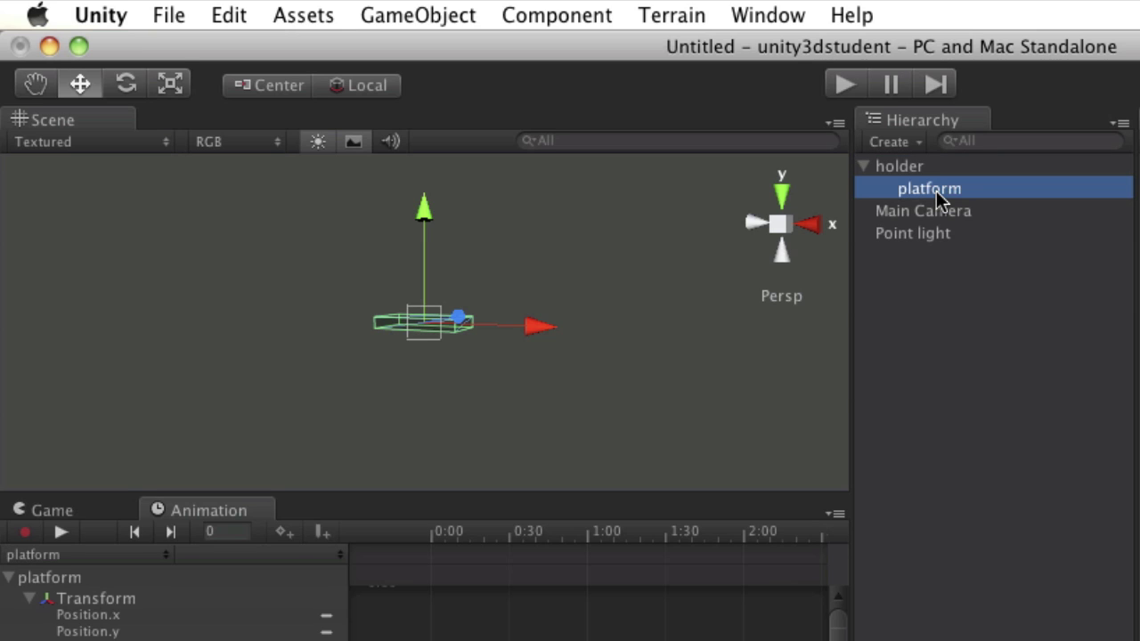
Step: Create a new animation clip for platform and save it as 'slide' in Assets
left_click(342, 566)
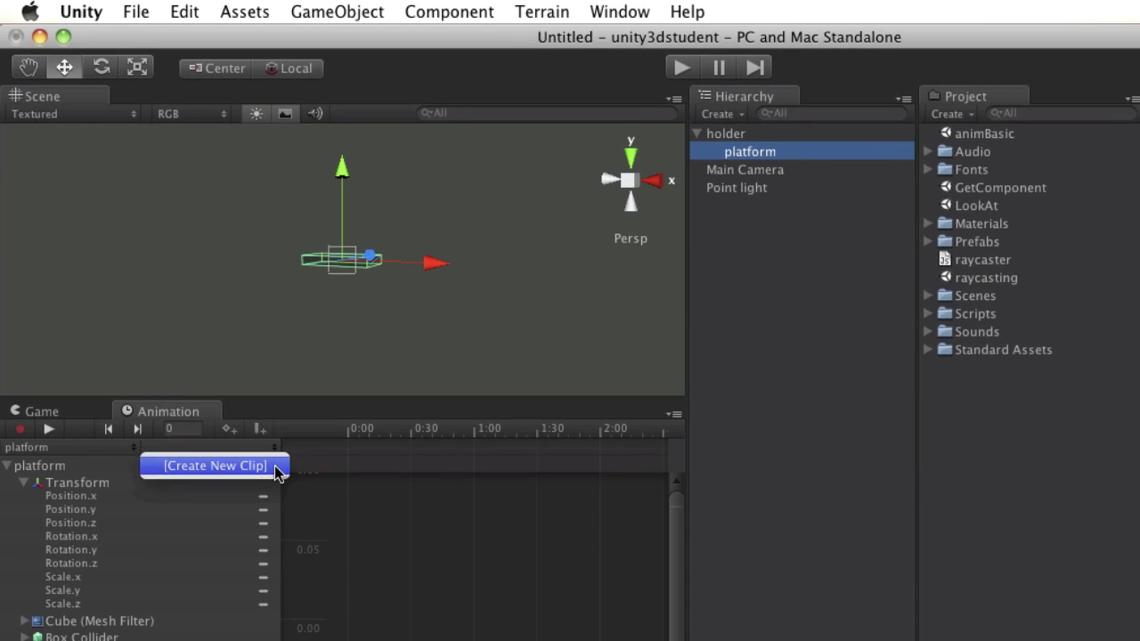
left_click(214, 466)
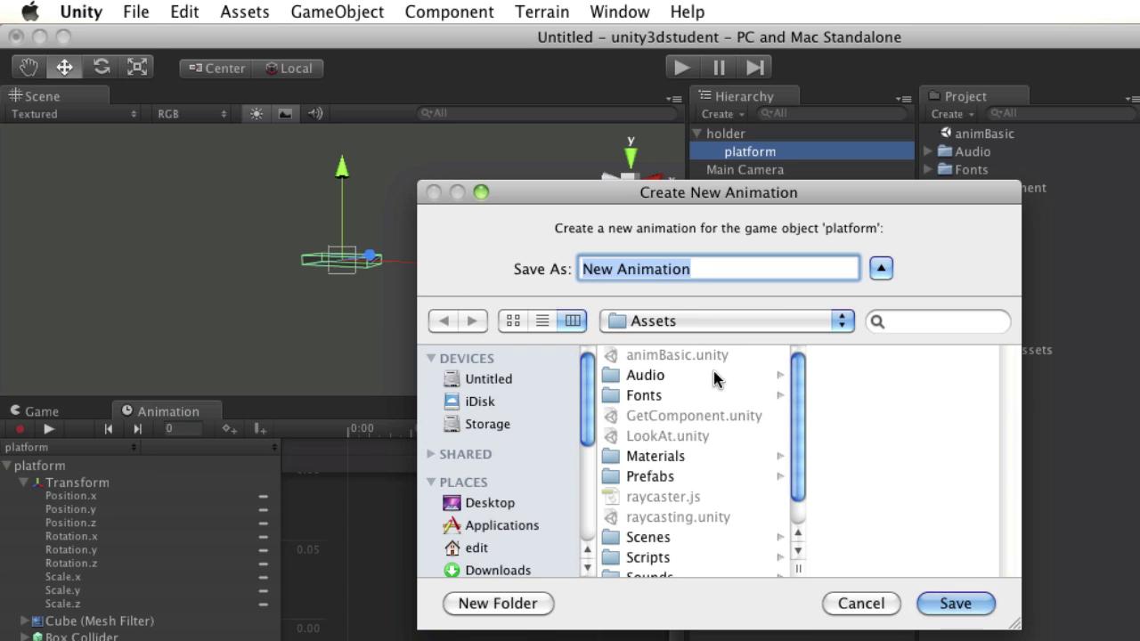
type("slide")
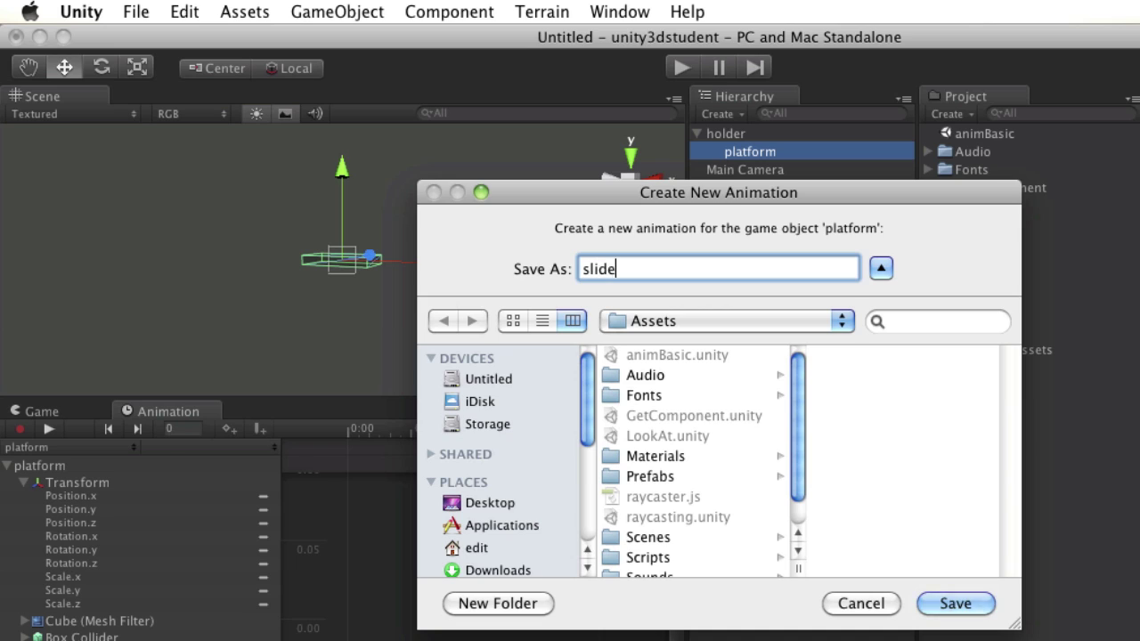
key("Return")
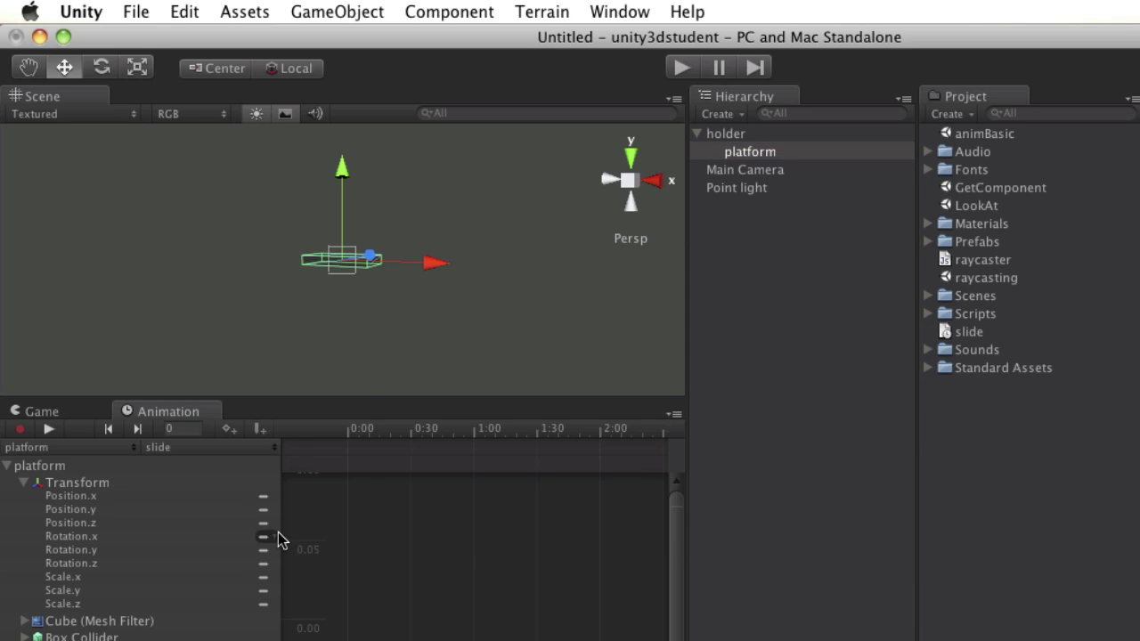
left_click(268, 451)
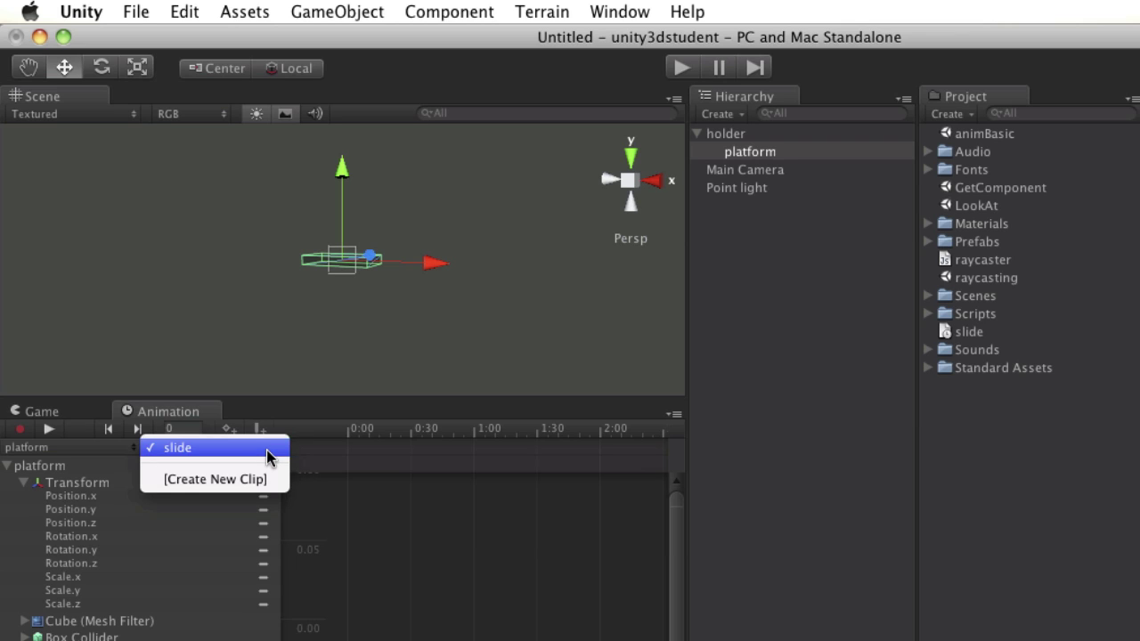
left_click(268, 453)
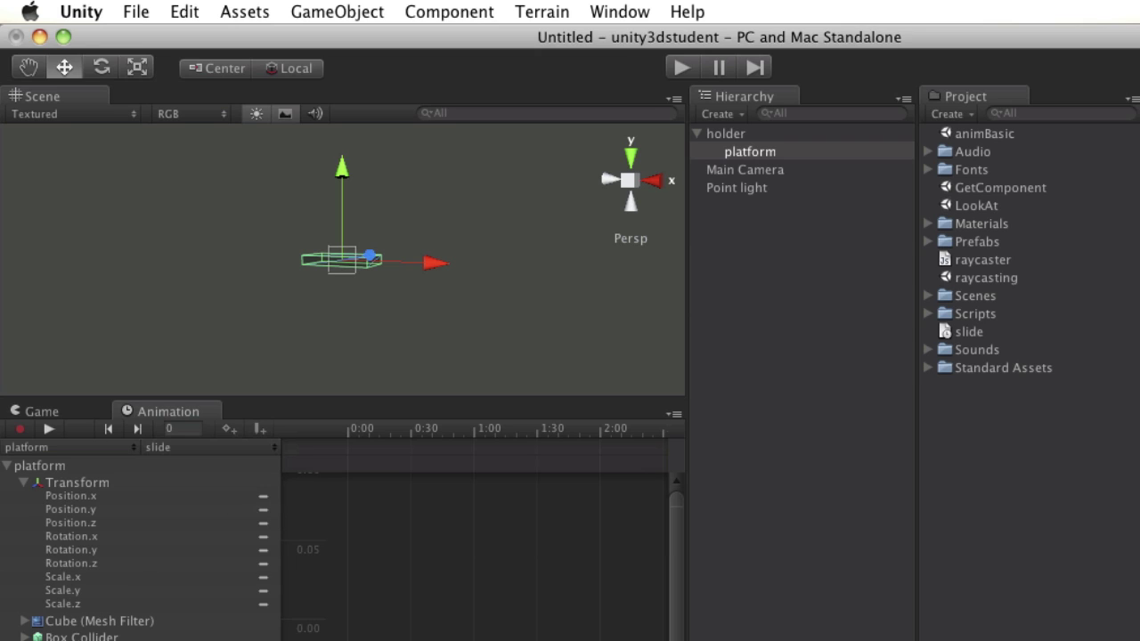
left_click(24, 636)
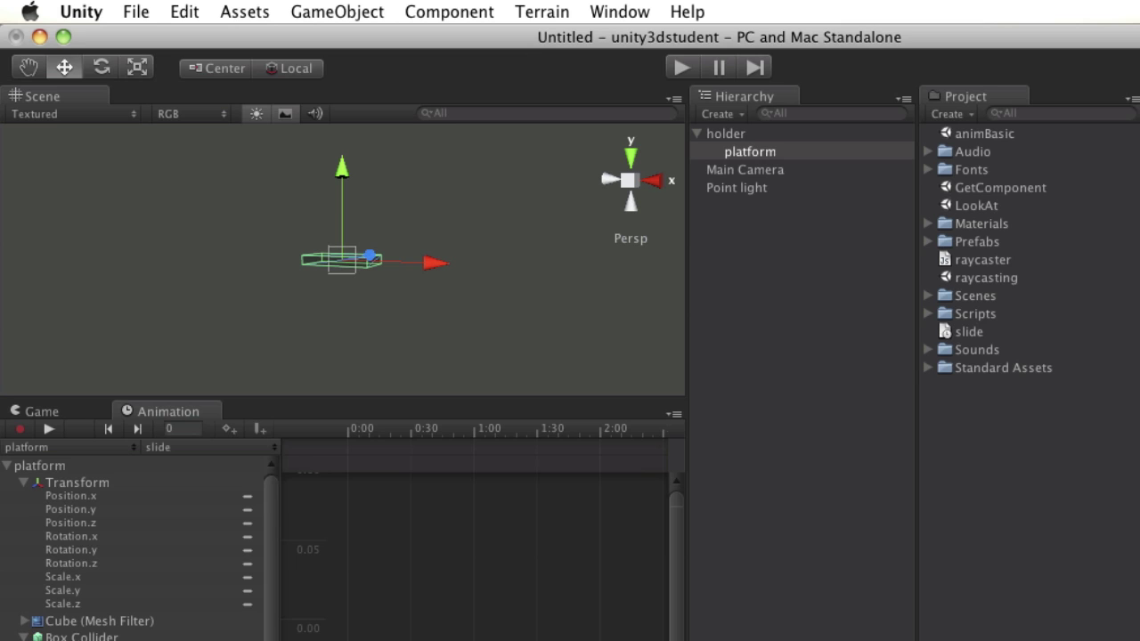
left_click(25, 636)
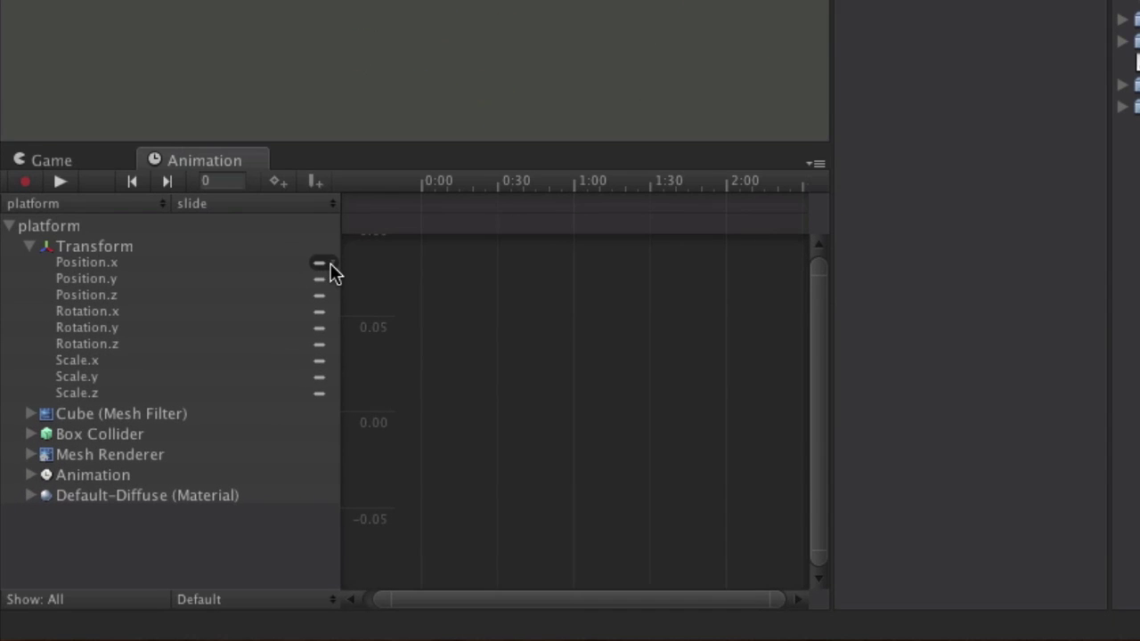
Step: Add transform animation curves to the slide clip and pick the Position.x curve
left_click(270, 497)
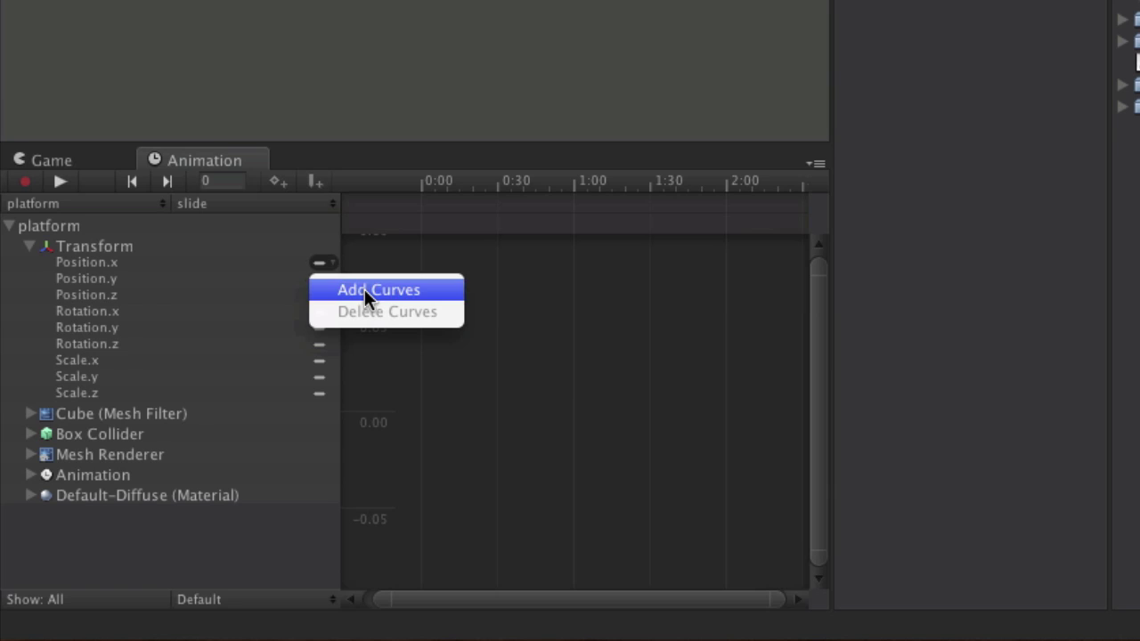
left_click(364, 290)
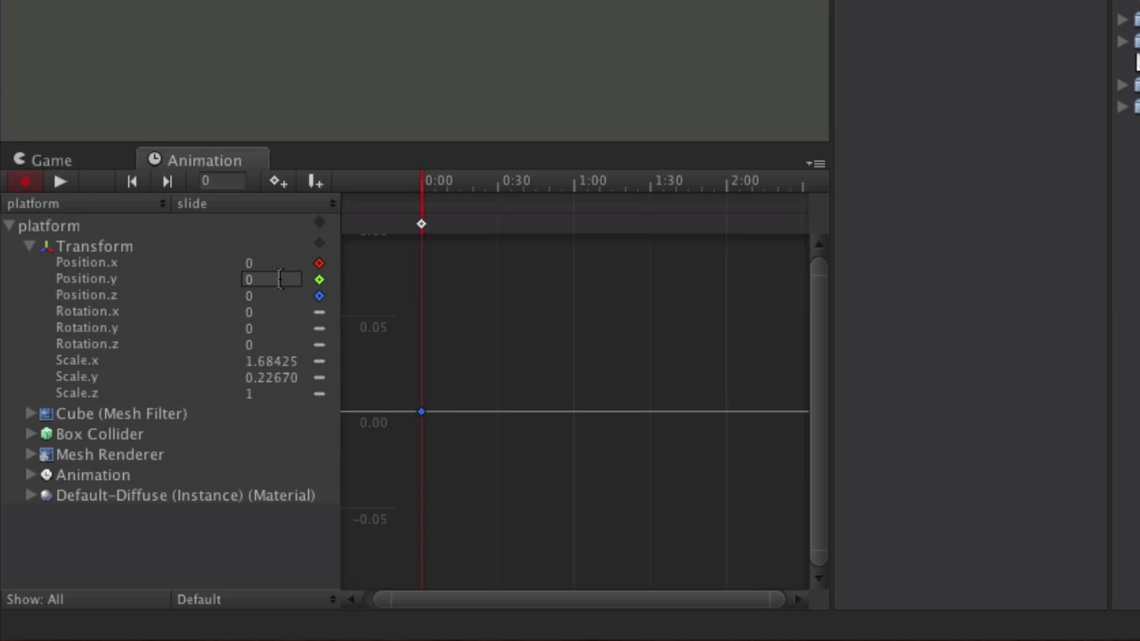
left_click(181, 263)
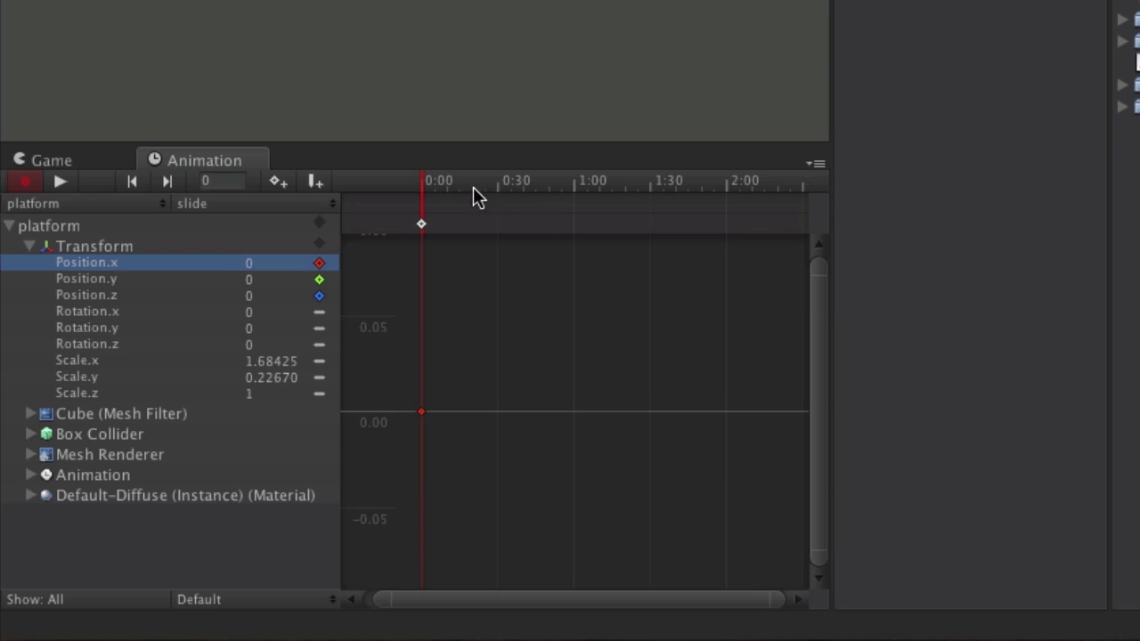
Step: Add a Position.x keyframe near 1:00 and raise it to about 0.11
left_click_drag(576, 191, 561, 193)
left_click(203, 180)
double_click(573, 412)
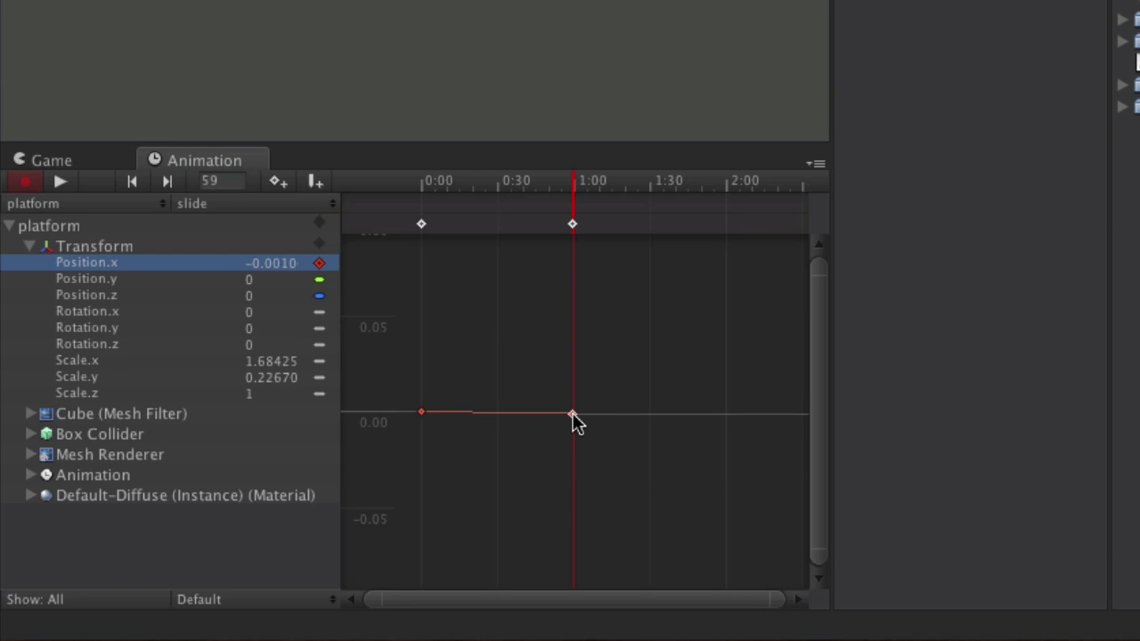
left_click_drag(573, 414, 569, 272)
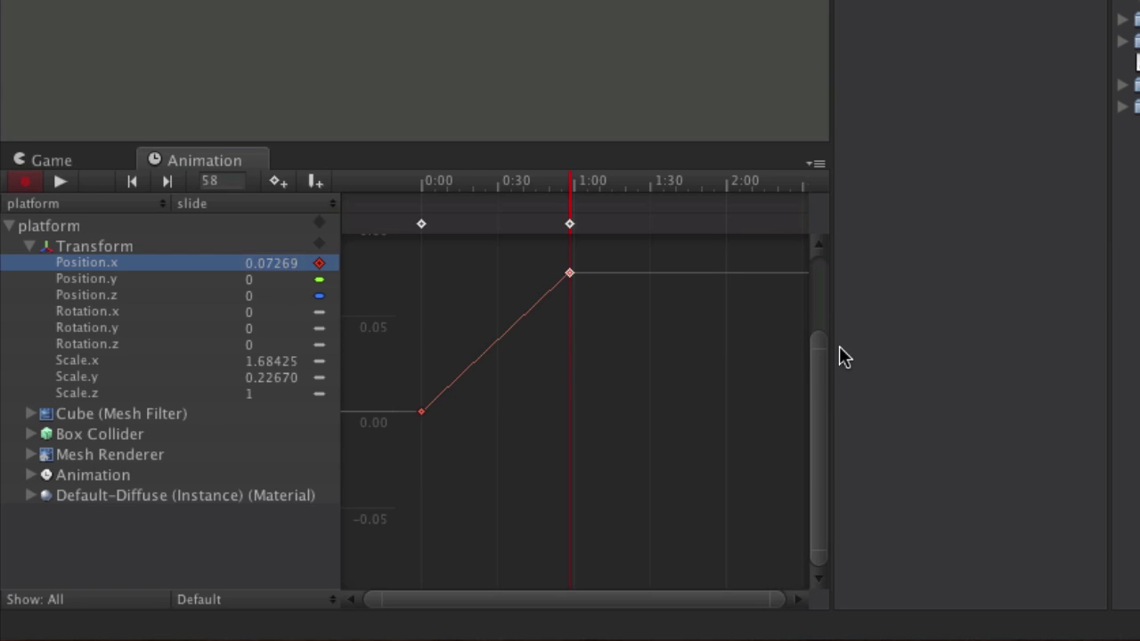
left_click_drag(821, 335, 799, 303)
left_click_drag(570, 335, 575, 283)
left_click_drag(820, 314, 822, 255)
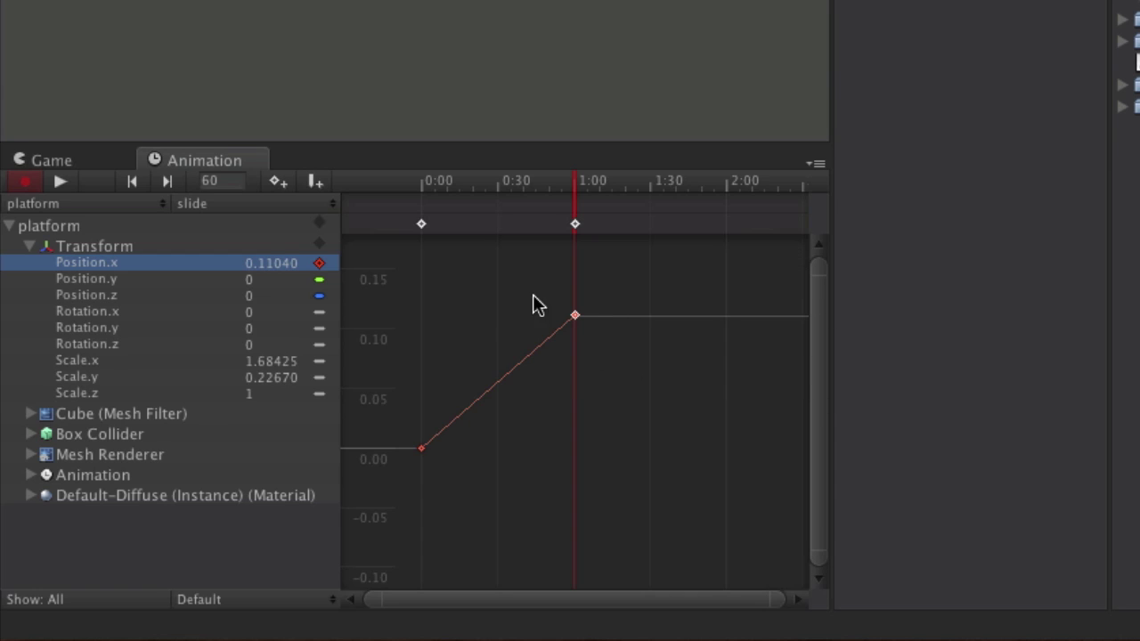
left_click(283, 263)
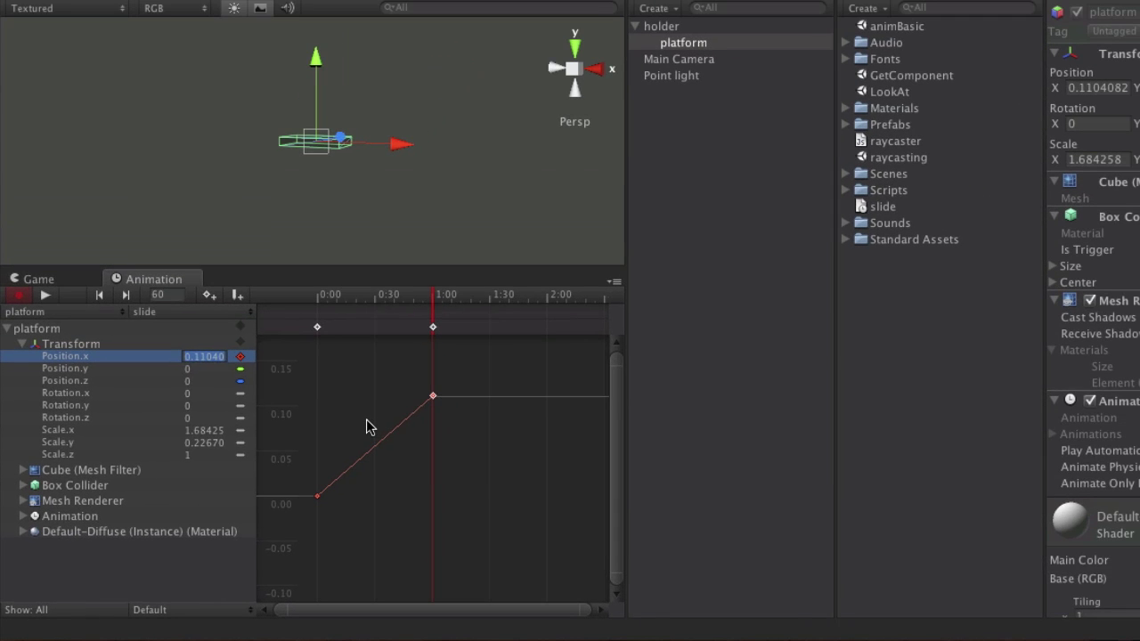
Step: Set Position.x to 4 at 1:00 and add a 2:00 keyframe with Position.x 0
type("4")
key("Return")
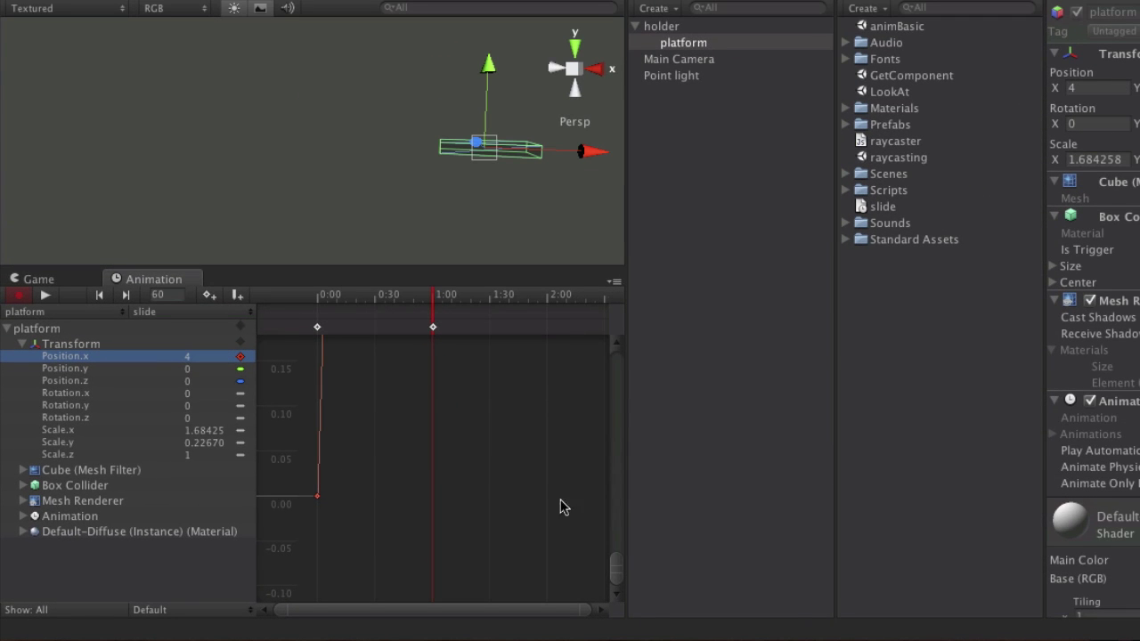
left_click_drag(615, 564, 618, 386)
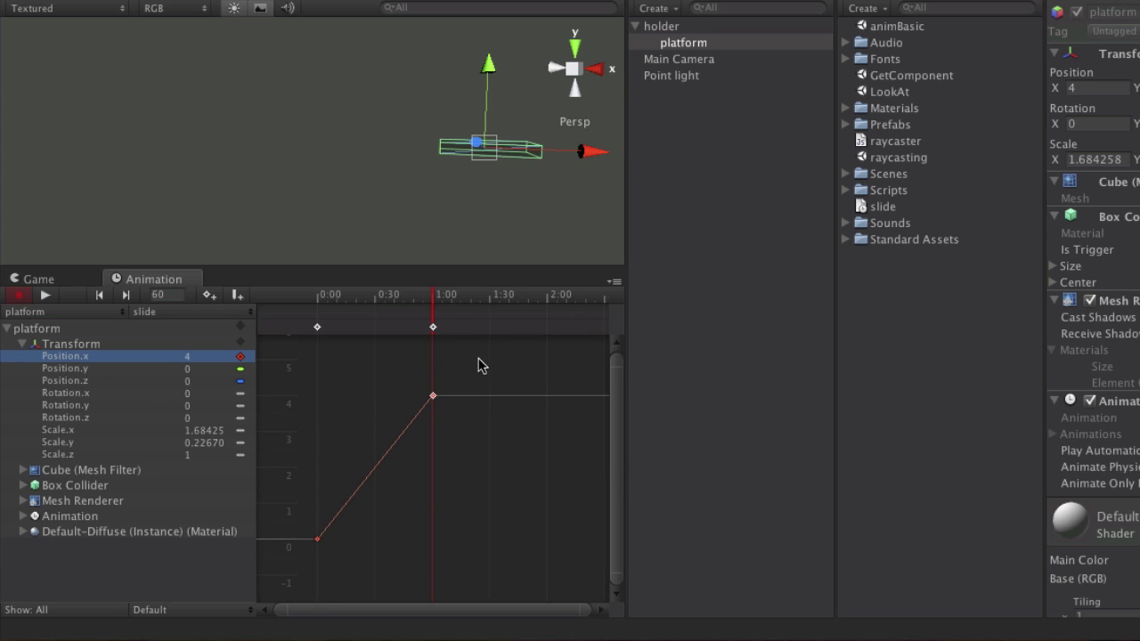
left_click_drag(433, 297, 551, 297)
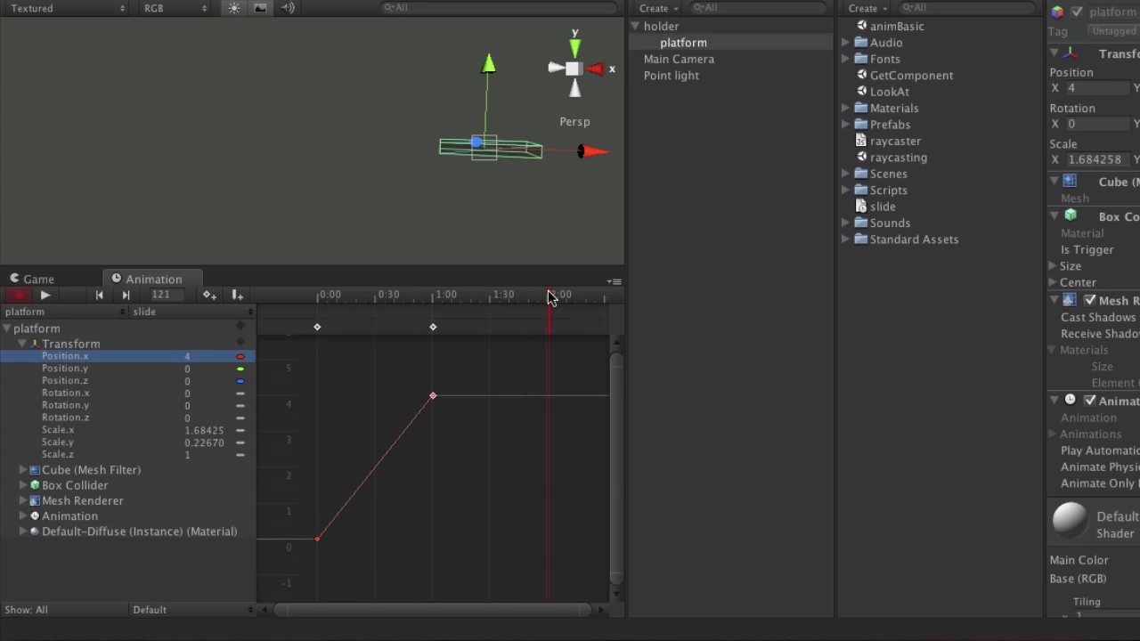
double_click(547, 549)
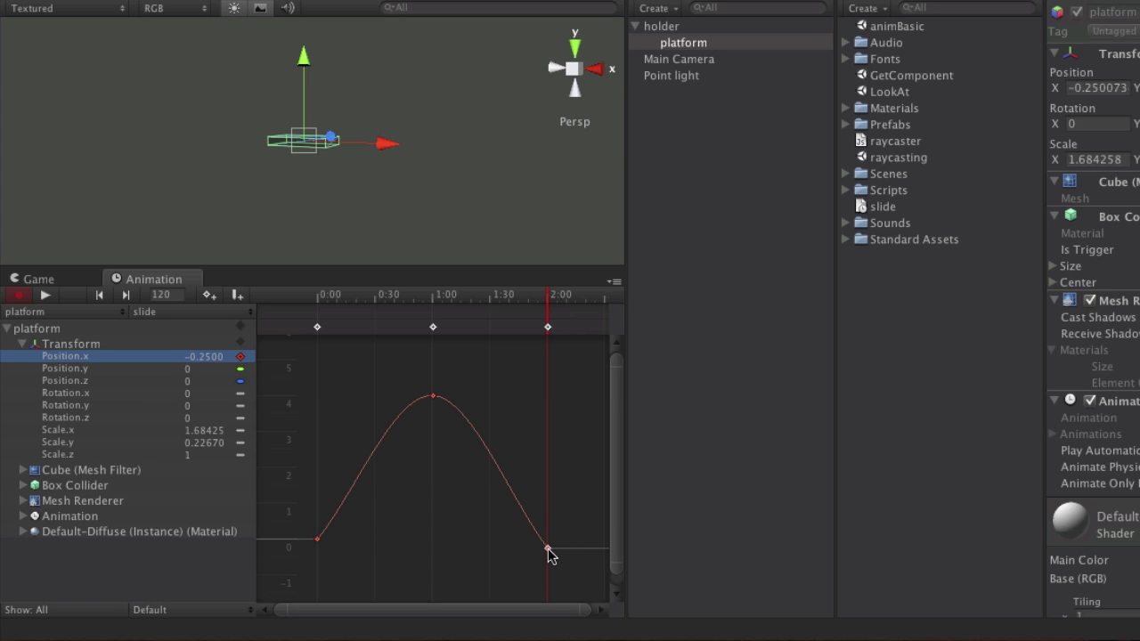
left_click(212, 357)
type("0")
Step: Preview the slide across the 0:00, 1:00 and 2:00 keyframes, then select the slide clip in Project
left_click_drag(378, 298, 549, 307)
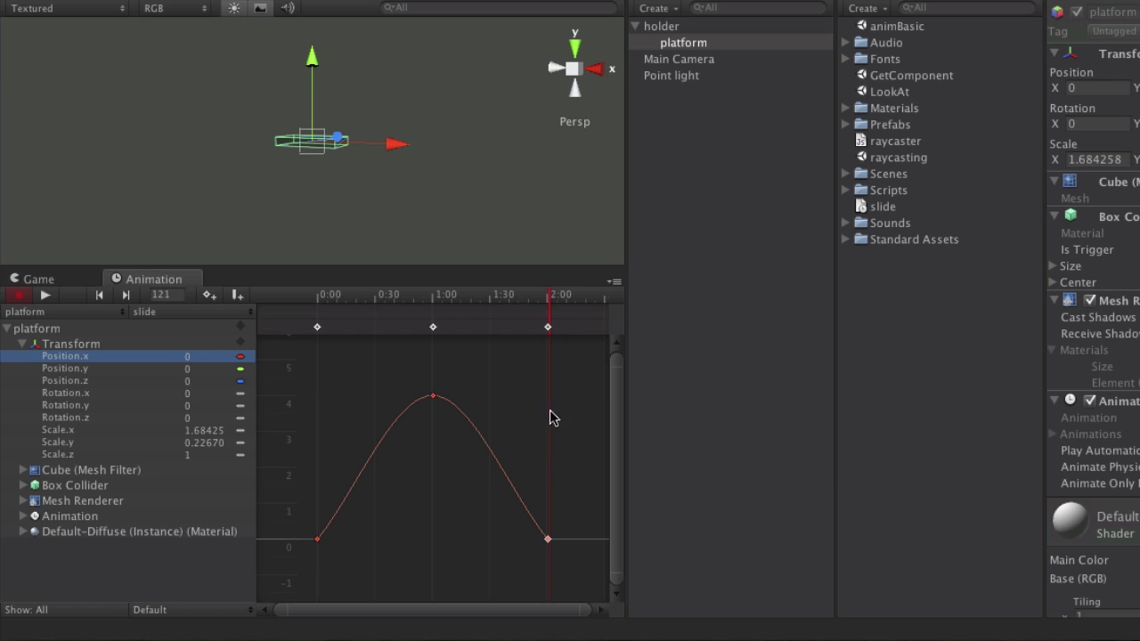
left_click_drag(510, 304, 502, 304)
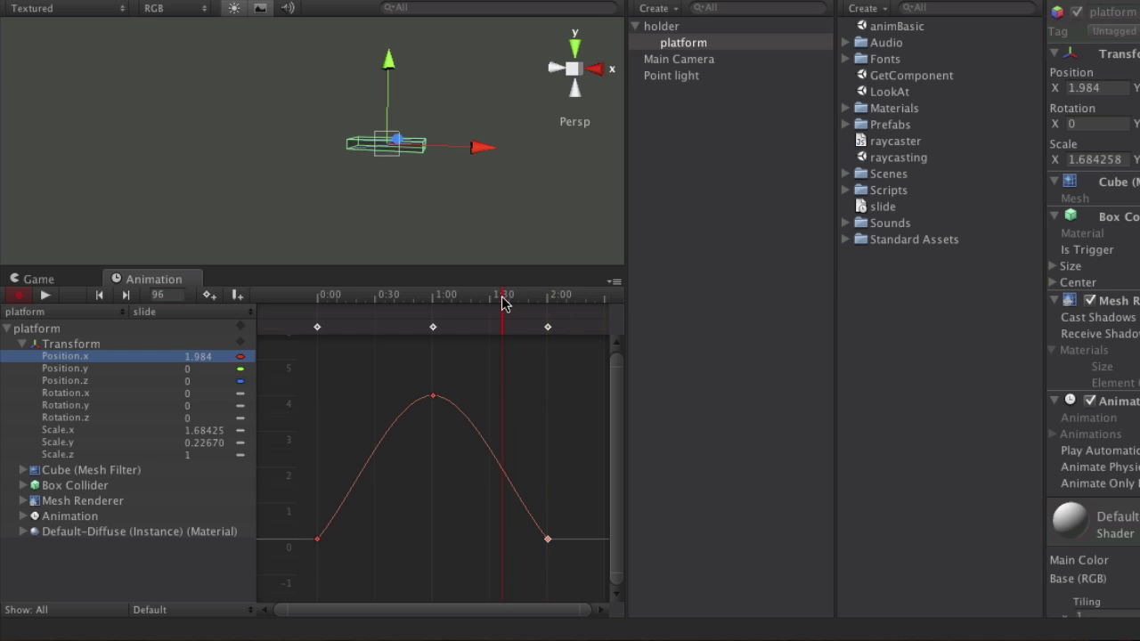
left_click(433, 397)
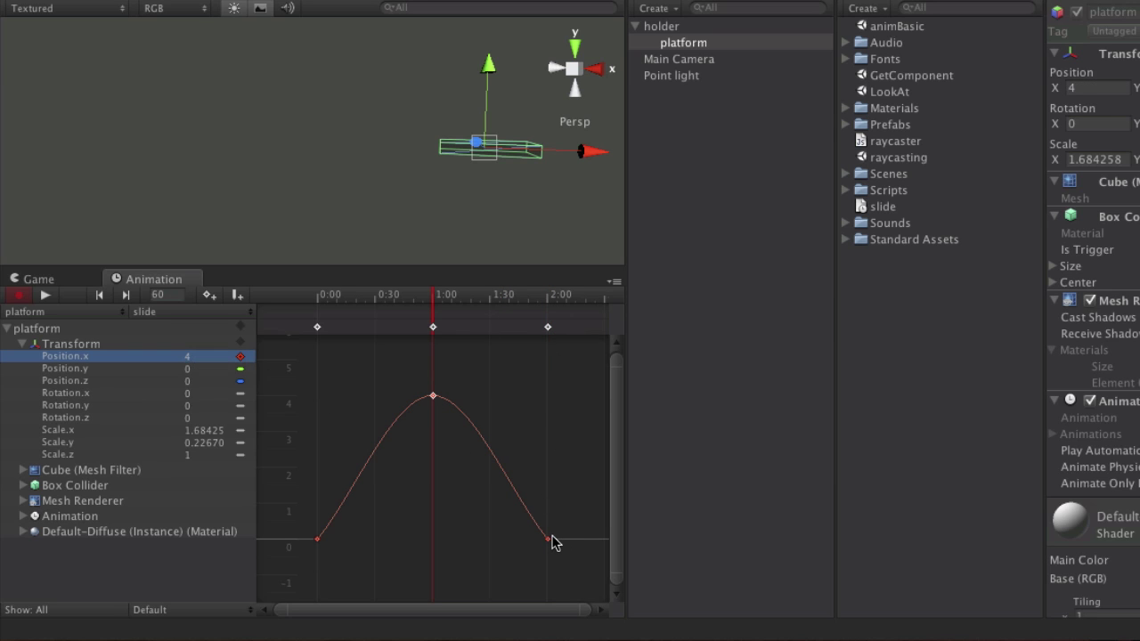
left_click(317, 540)
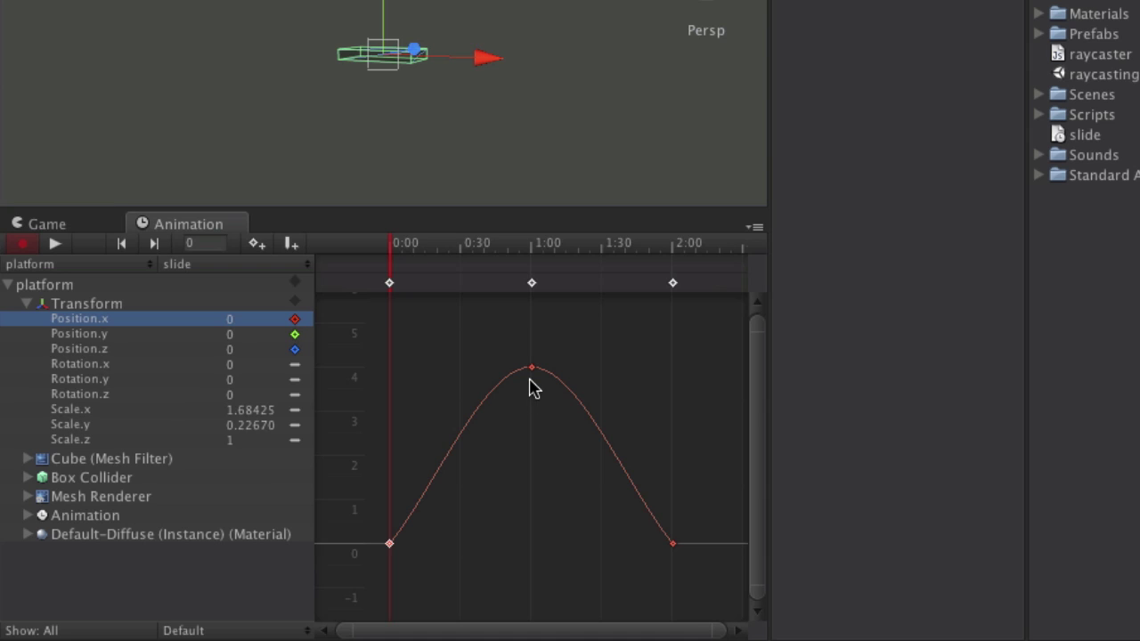
left_click(433, 397)
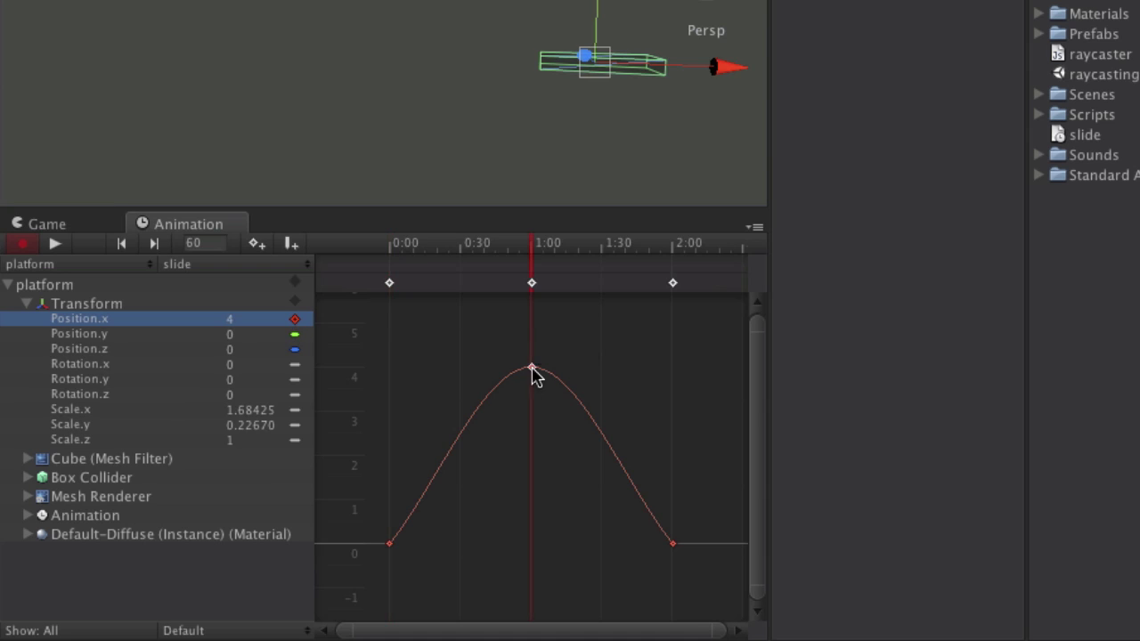
left_click(673, 543)
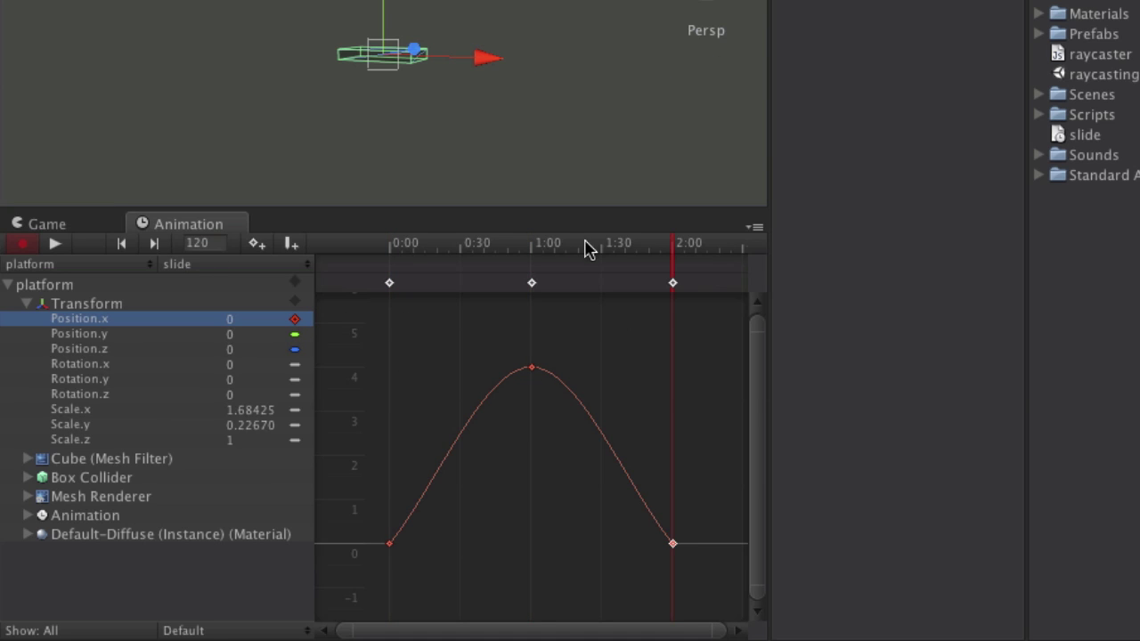
left_click_drag(587, 253, 382, 248)
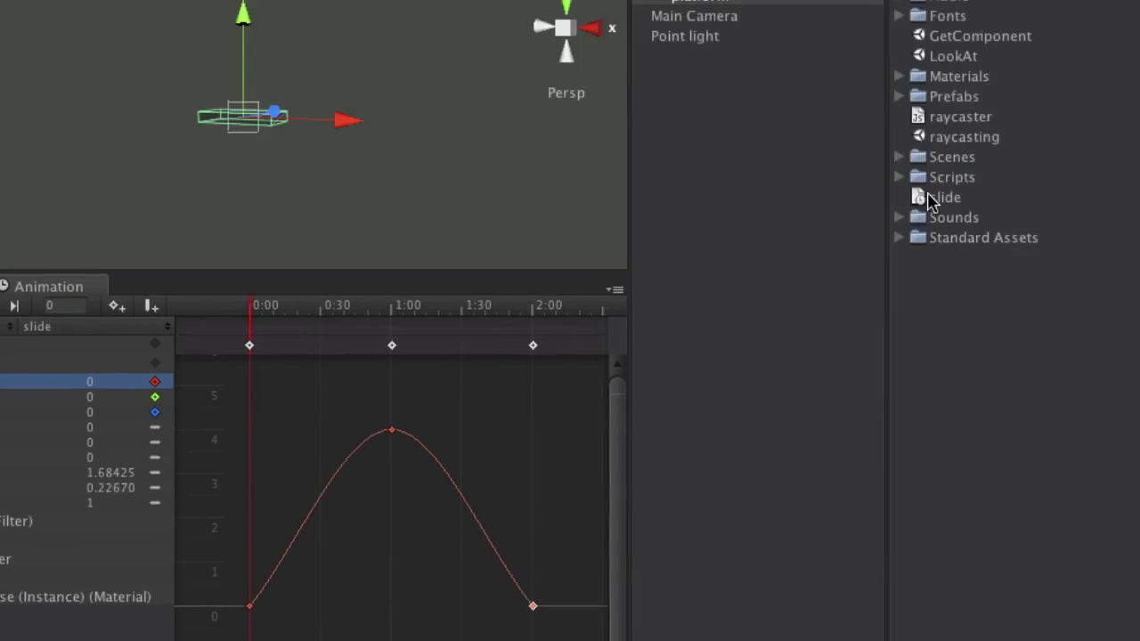
left_click(1079, 134)
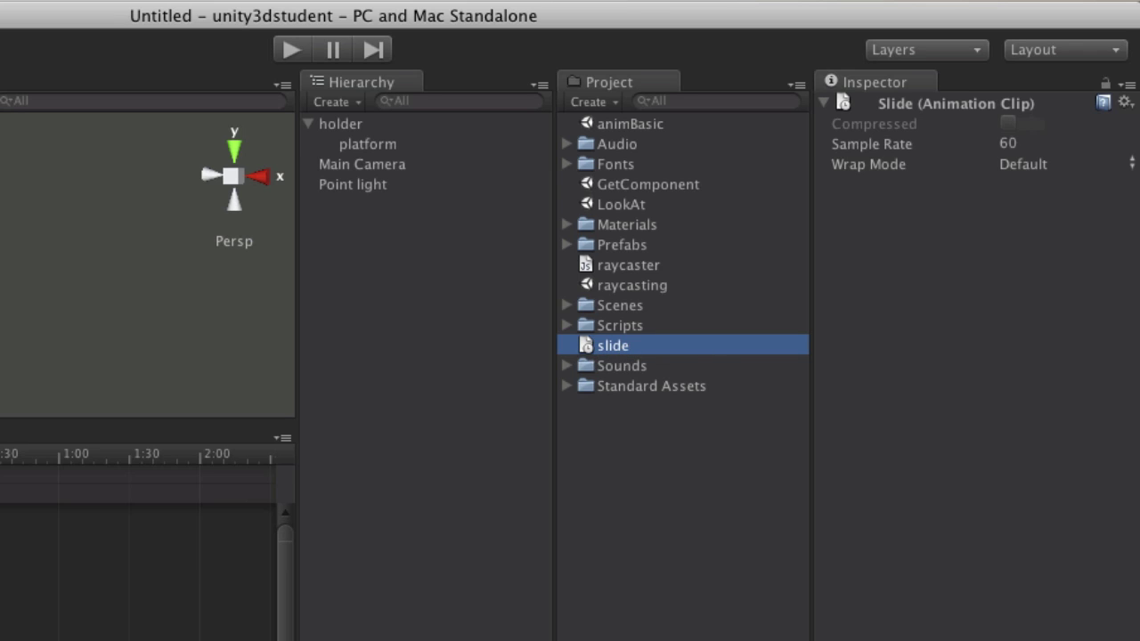
Step: Set slide's Wrap Mode to Loop, then select platform's Position.x curve and its 0:00 keyframe
left_click(1129, 169)
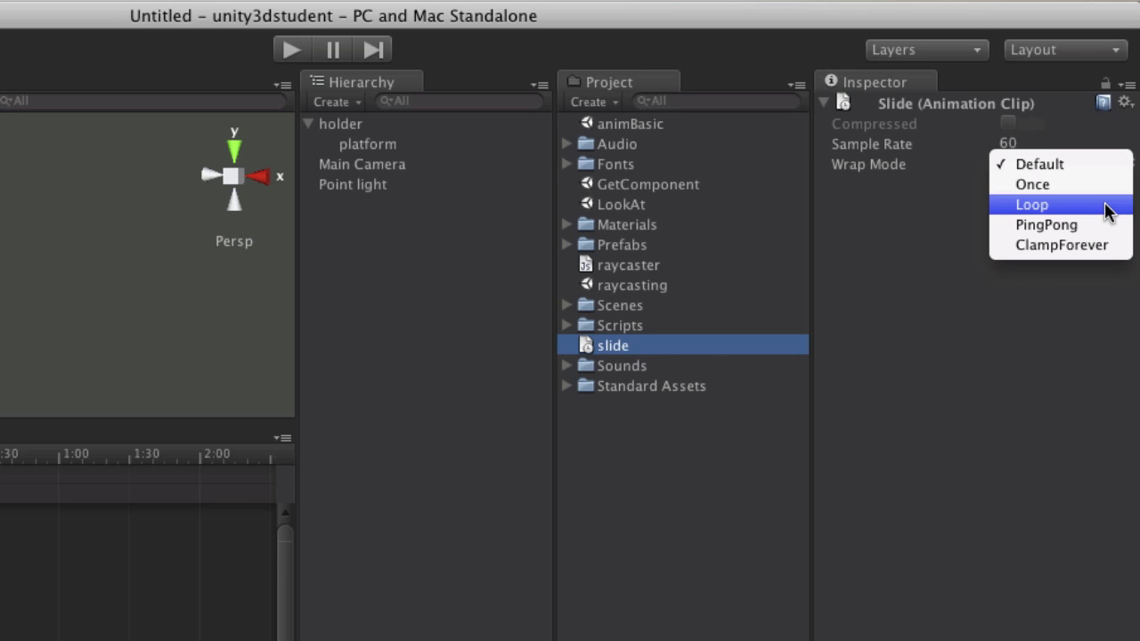
left_click(1108, 205)
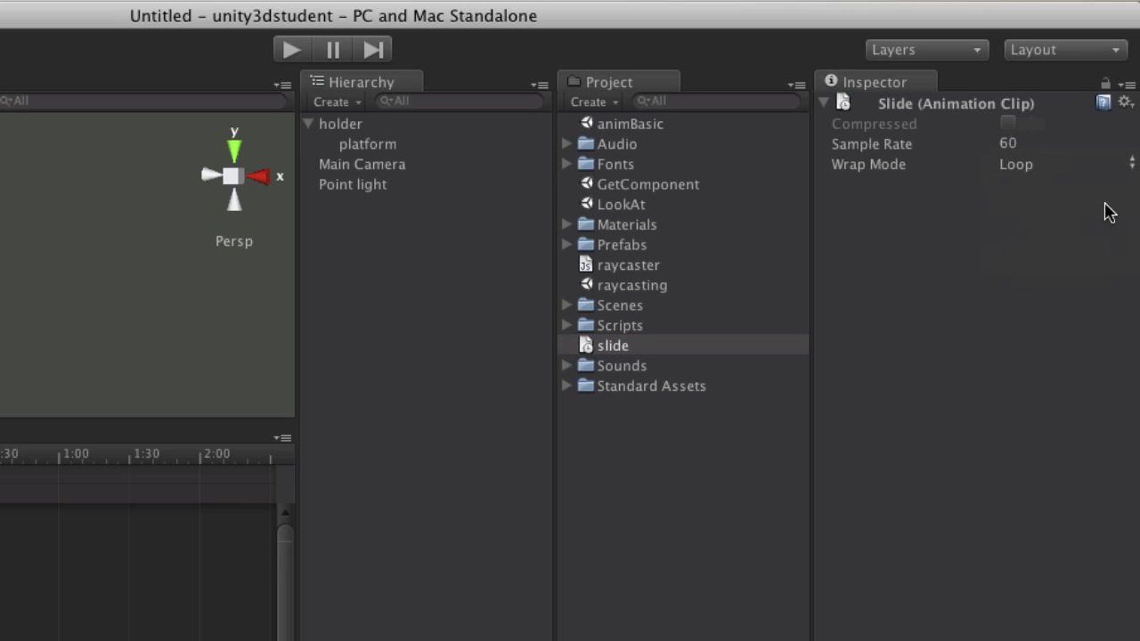
left_click(370, 146)
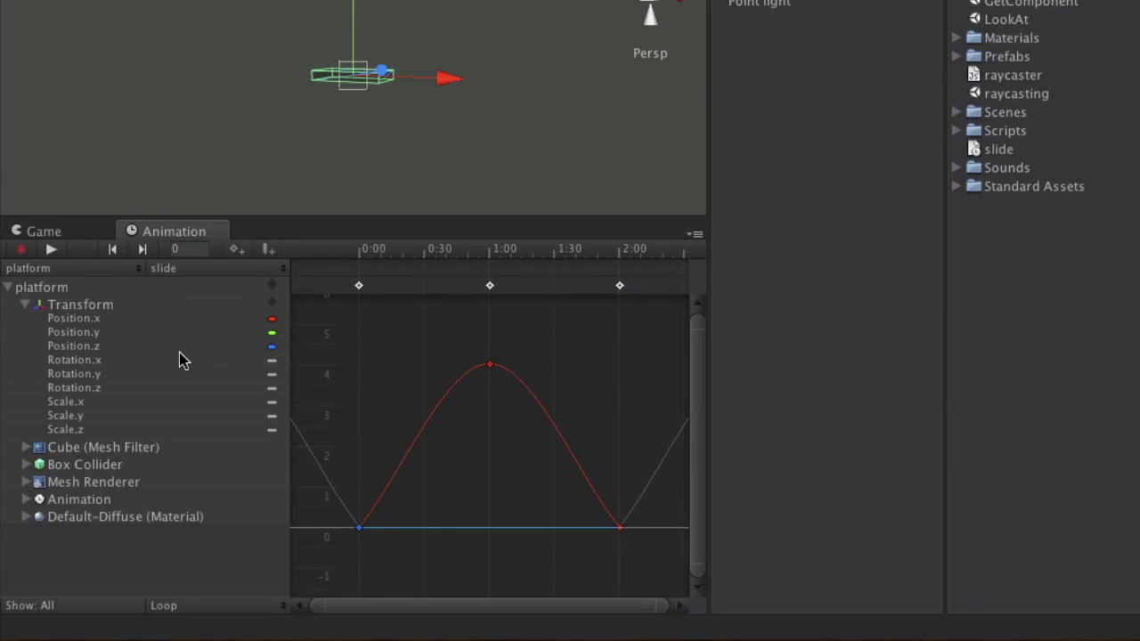
left_click(125, 320)
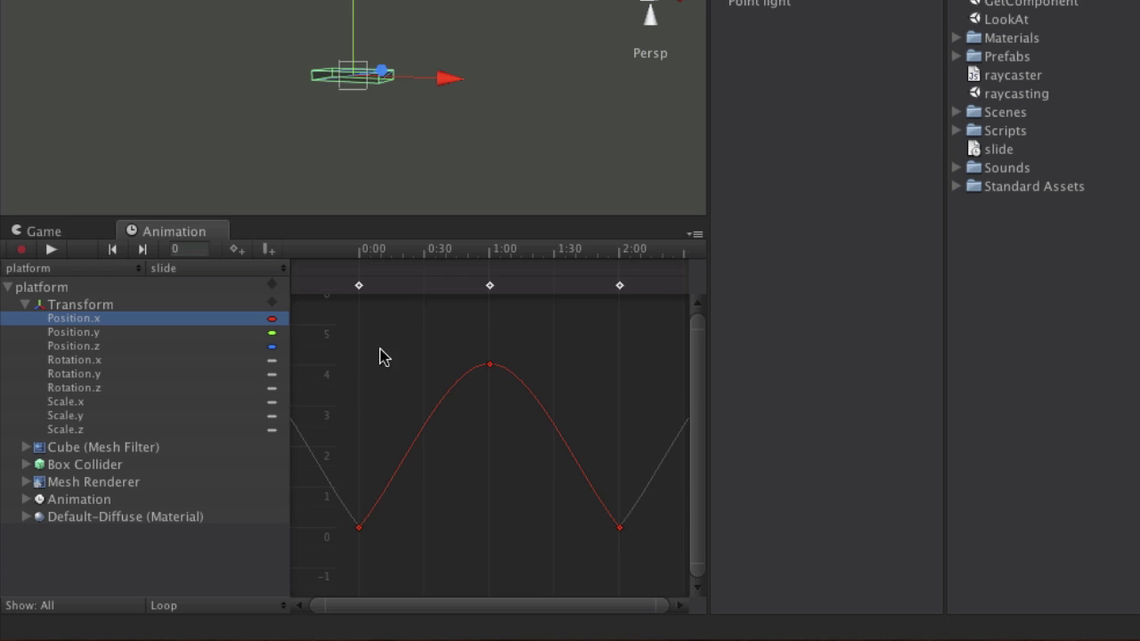
left_click_drag(374, 249, 354, 263)
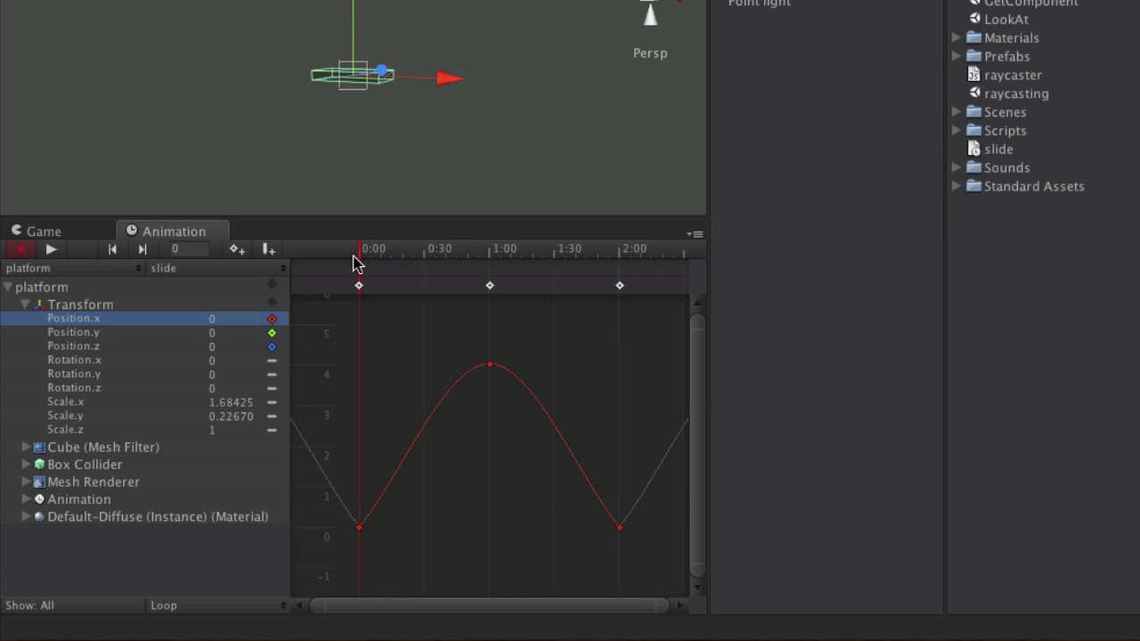
left_click(360, 529)
Step: Give the 0:00 and 2:00 Position.x keyframes Flat tangents
right_click(361, 528)
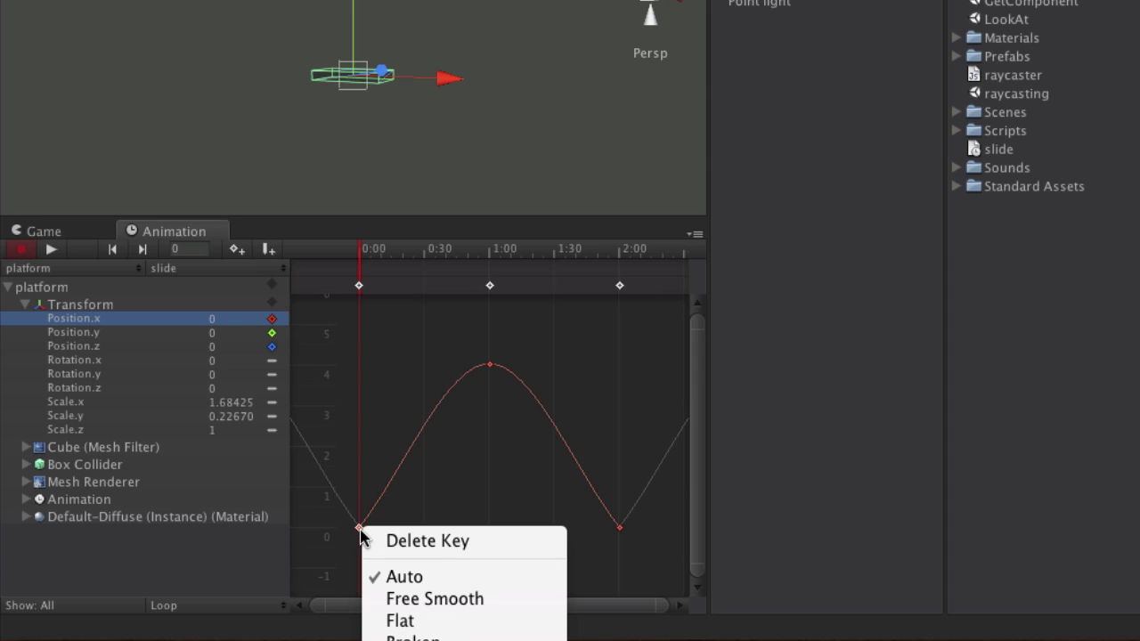
left_click(414, 622)
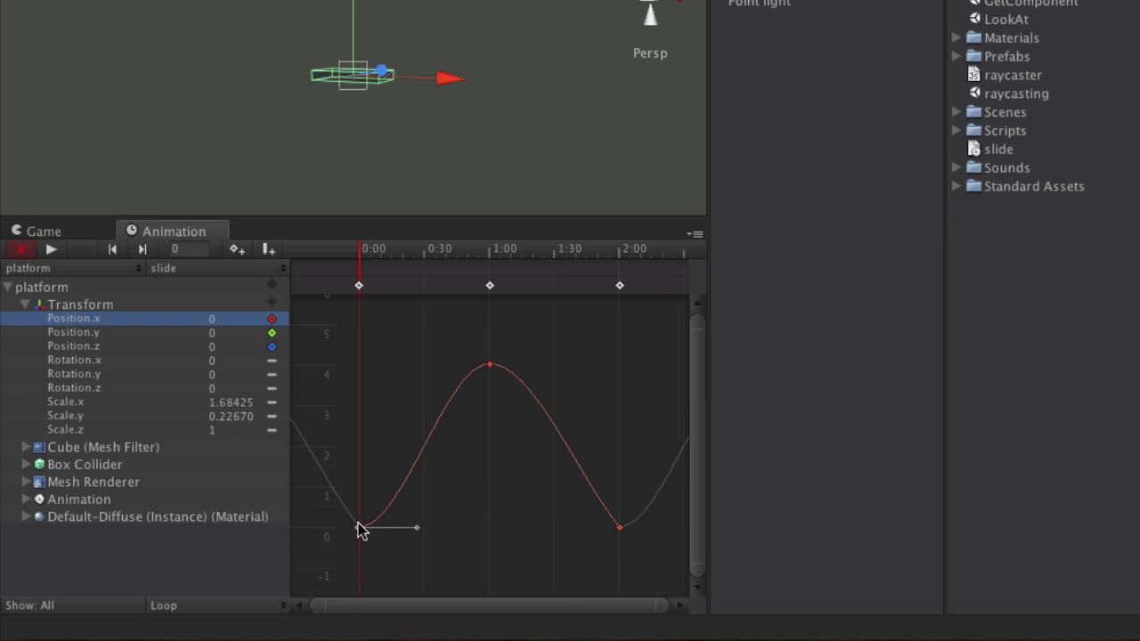
left_click(620, 529)
right_click(620, 530)
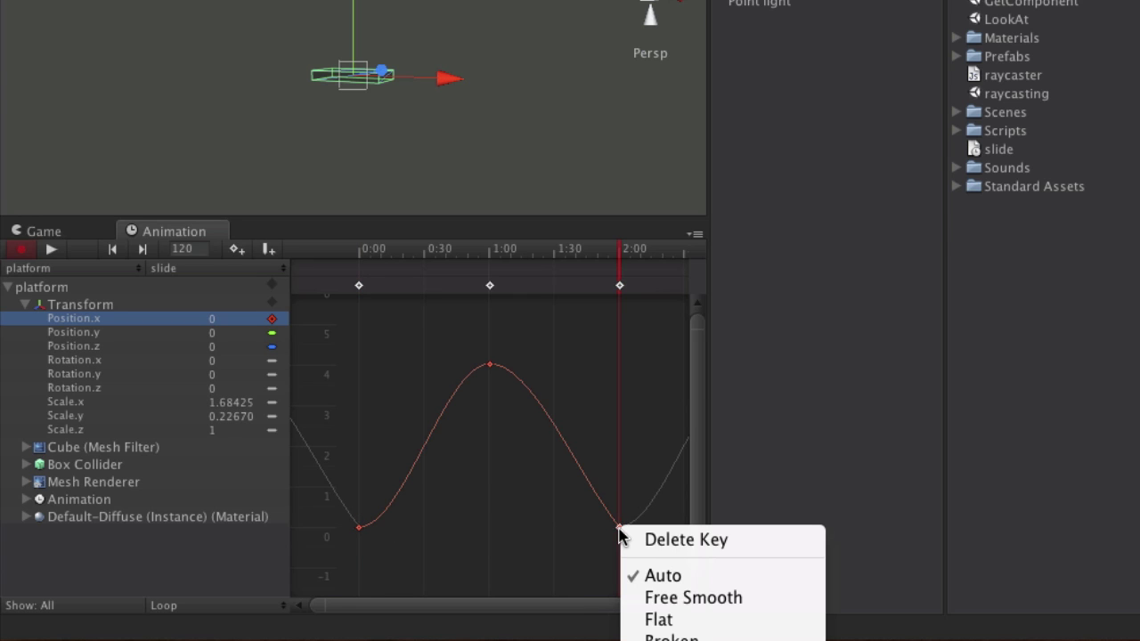
left_click(649, 622)
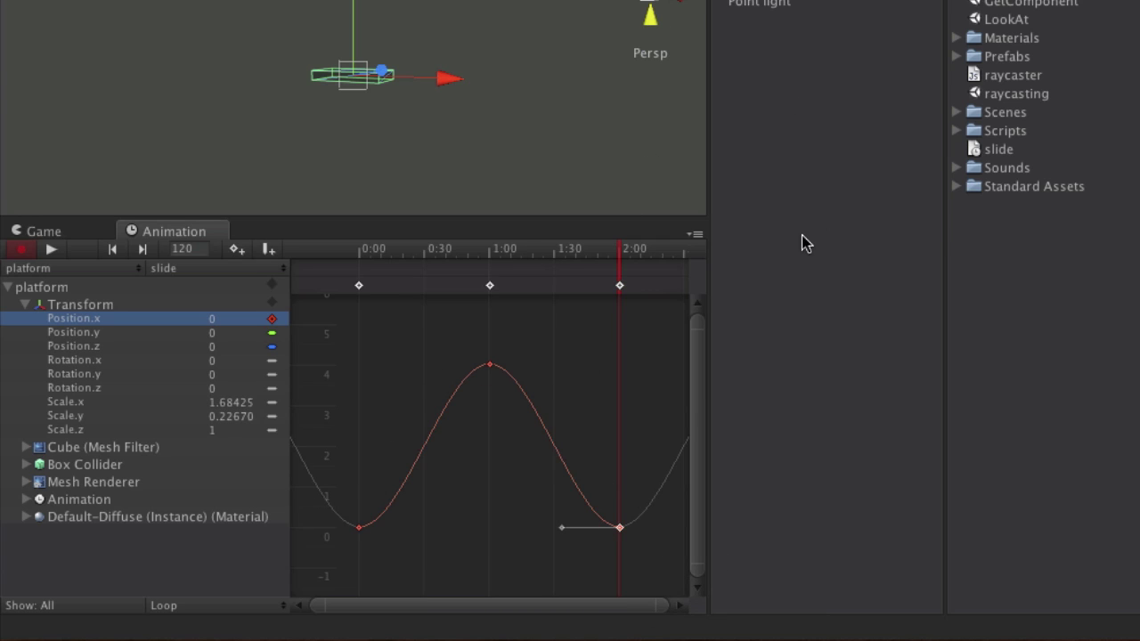
Step: Play and scrub the looping slide animation to check the motion, with recording turned off
left_click(47, 252)
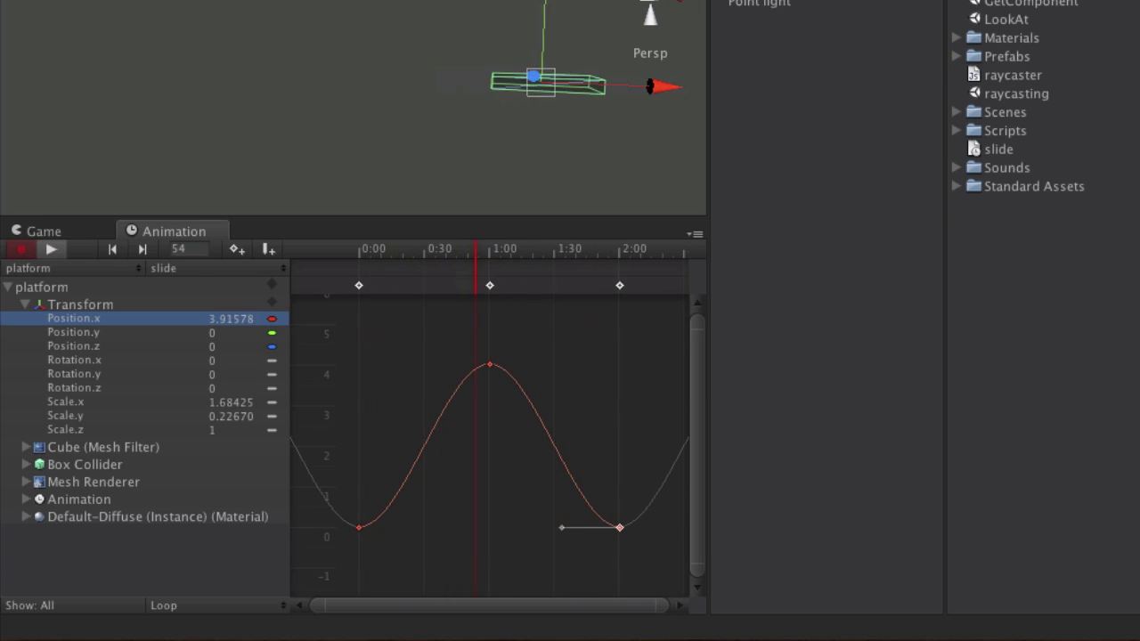
left_click(52, 253)
left_click(19, 256)
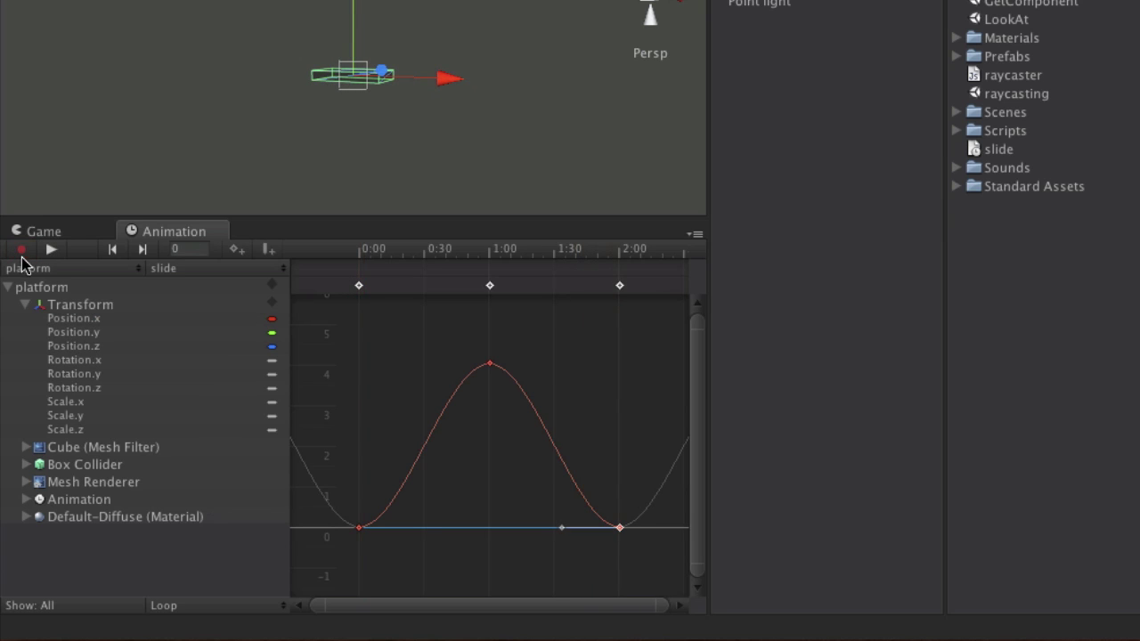
left_click_drag(441, 254, 353, 250)
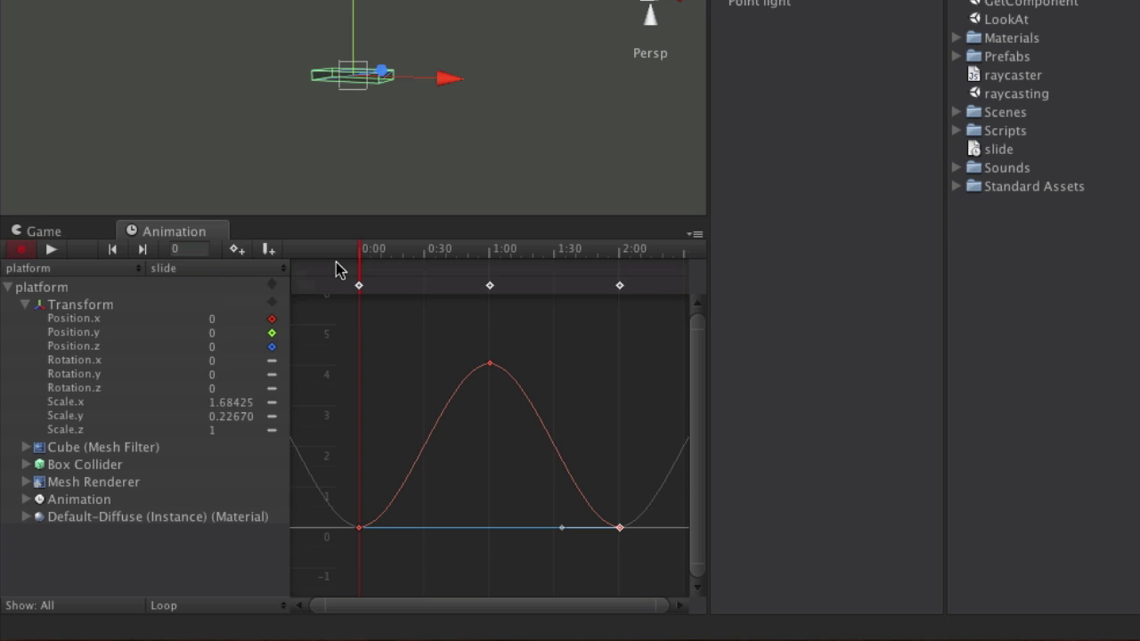
left_click(422, 251)
left_click_drag(425, 254, 356, 247)
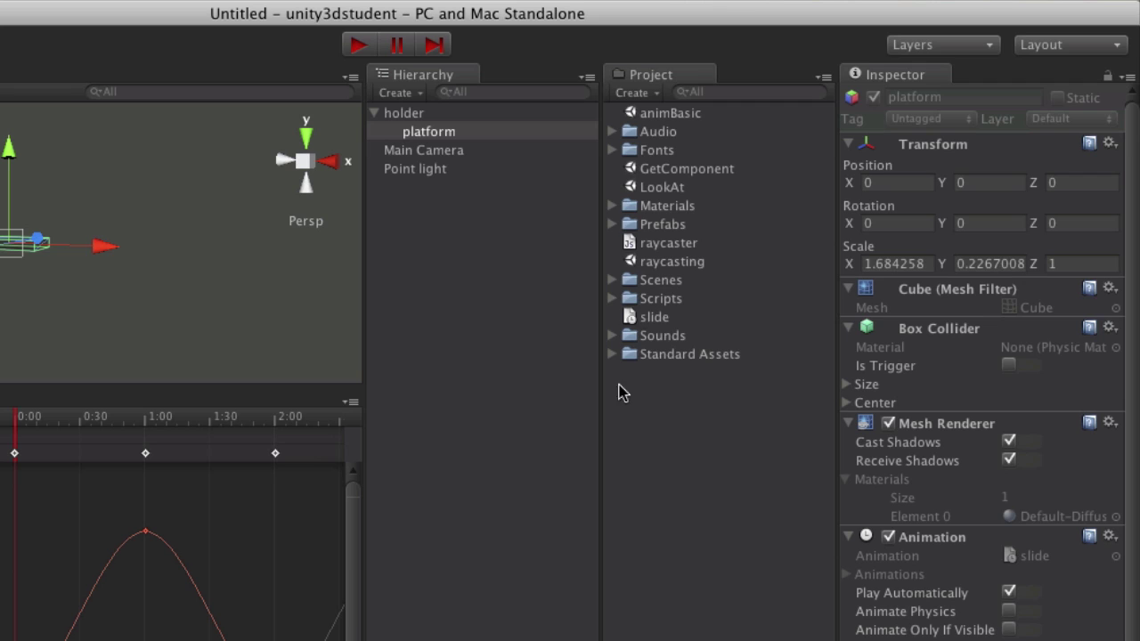
Step: Create a new JavaScript asset named 'soundPlayer'
left_click(637, 93)
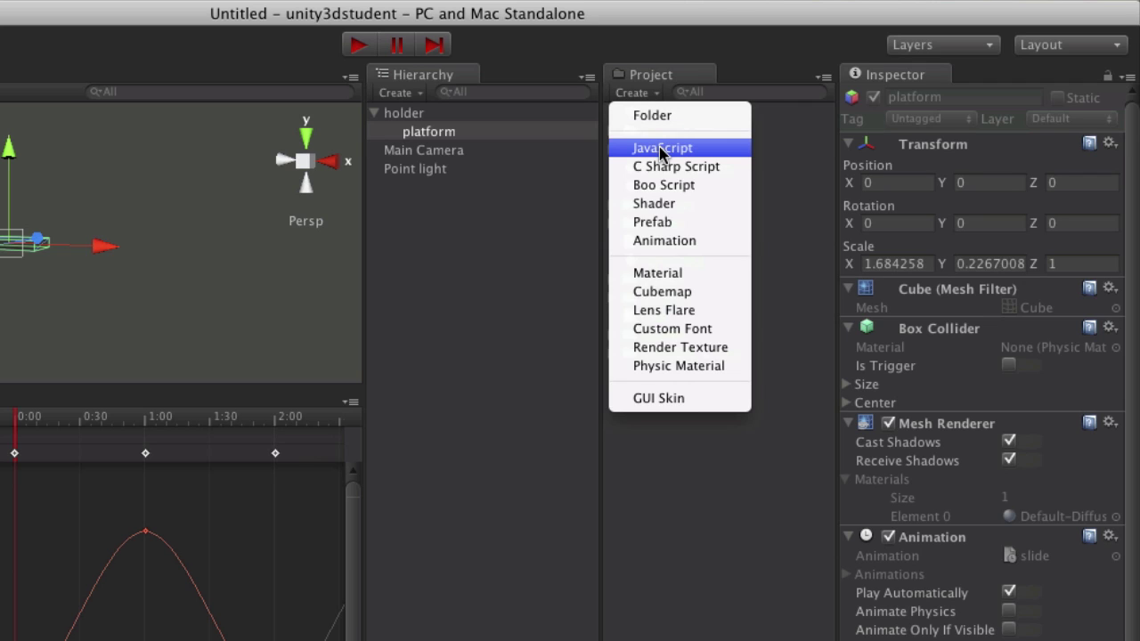
left_click(662, 150)
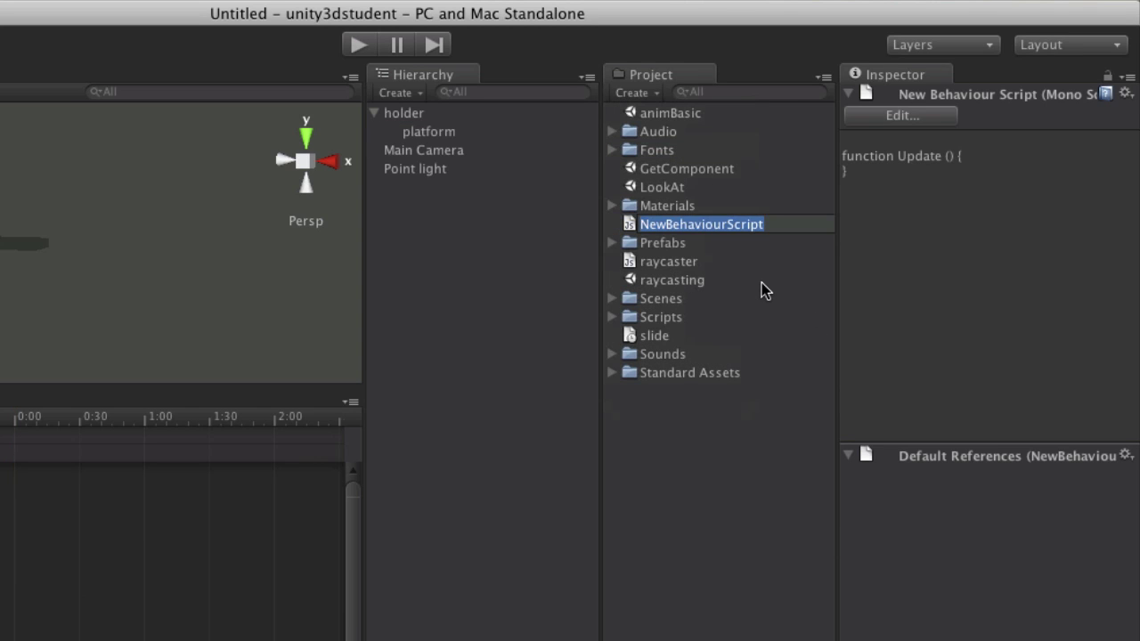
type("sound")
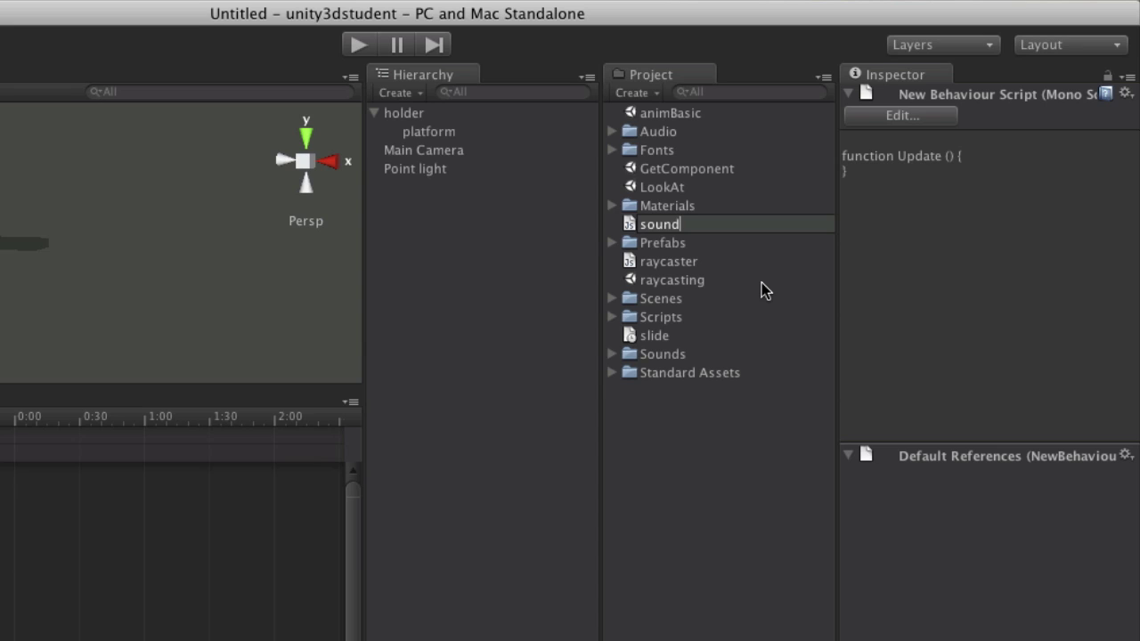
type("Player")
Step: Open soundPlayer in the script editor and rename its Update function to blipSounder
key("Return")
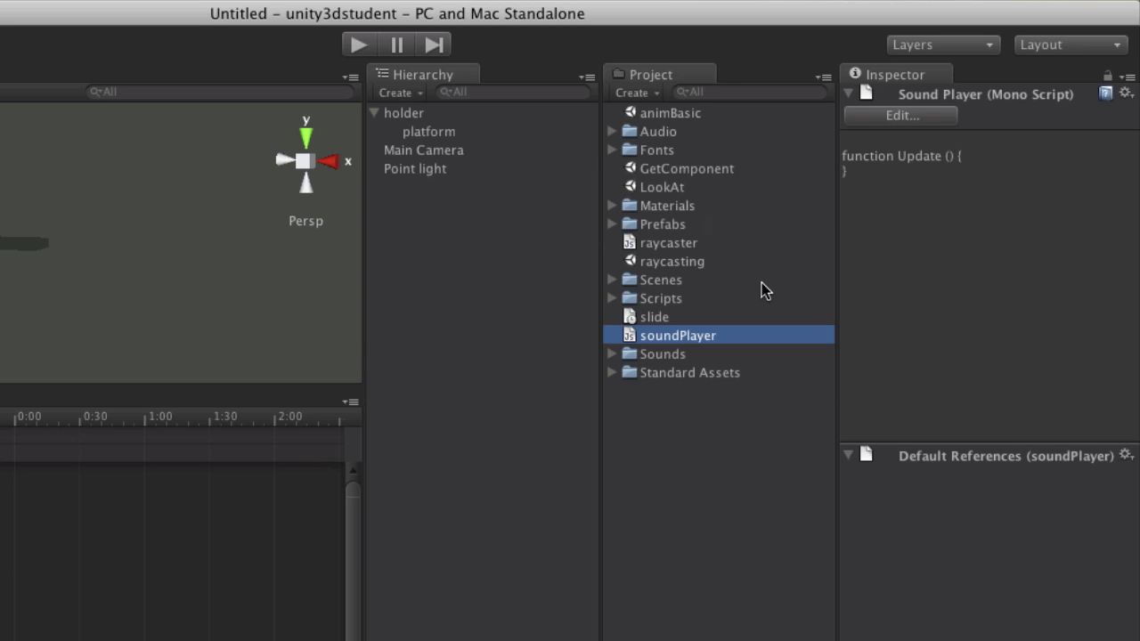
double_click(635, 340)
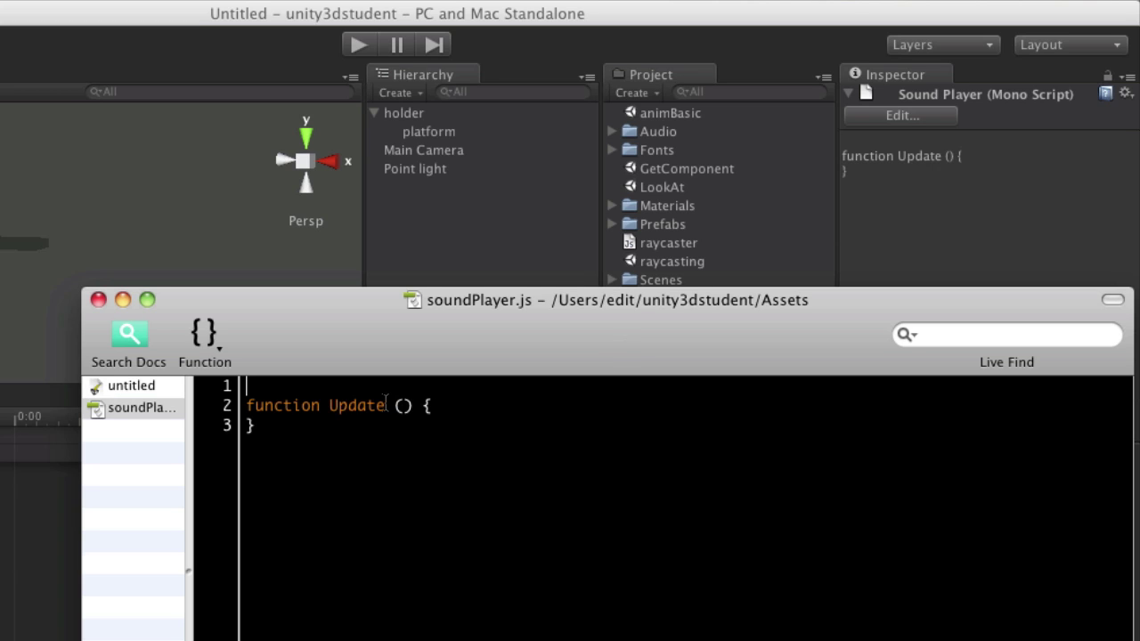
left_click_drag(386, 405, 327, 406)
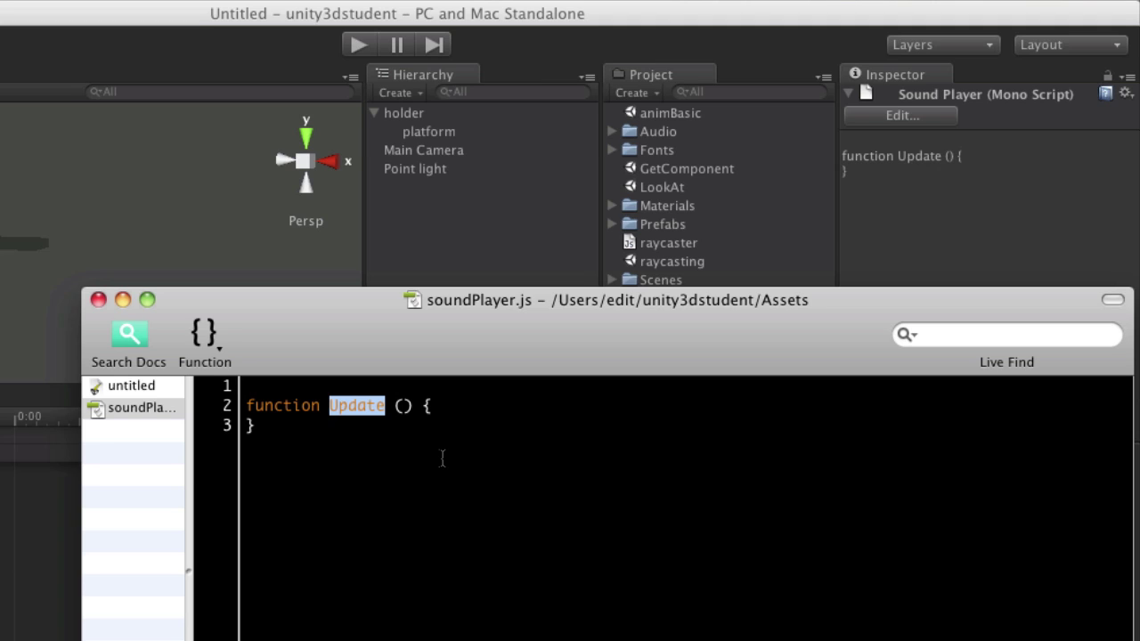
type("blipSound")
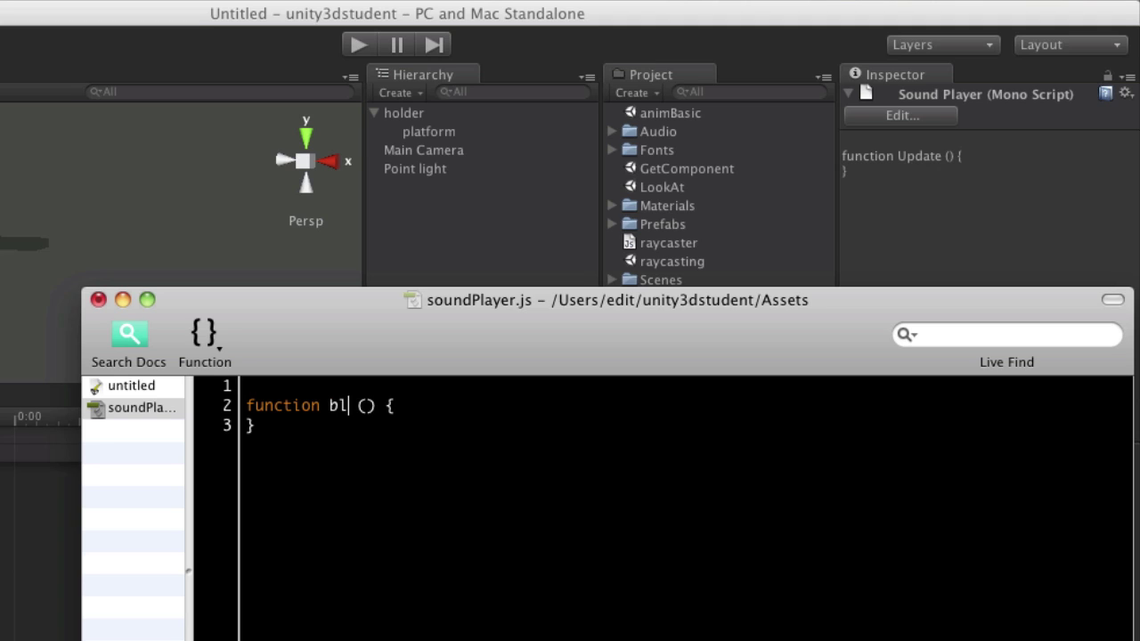
type("er")
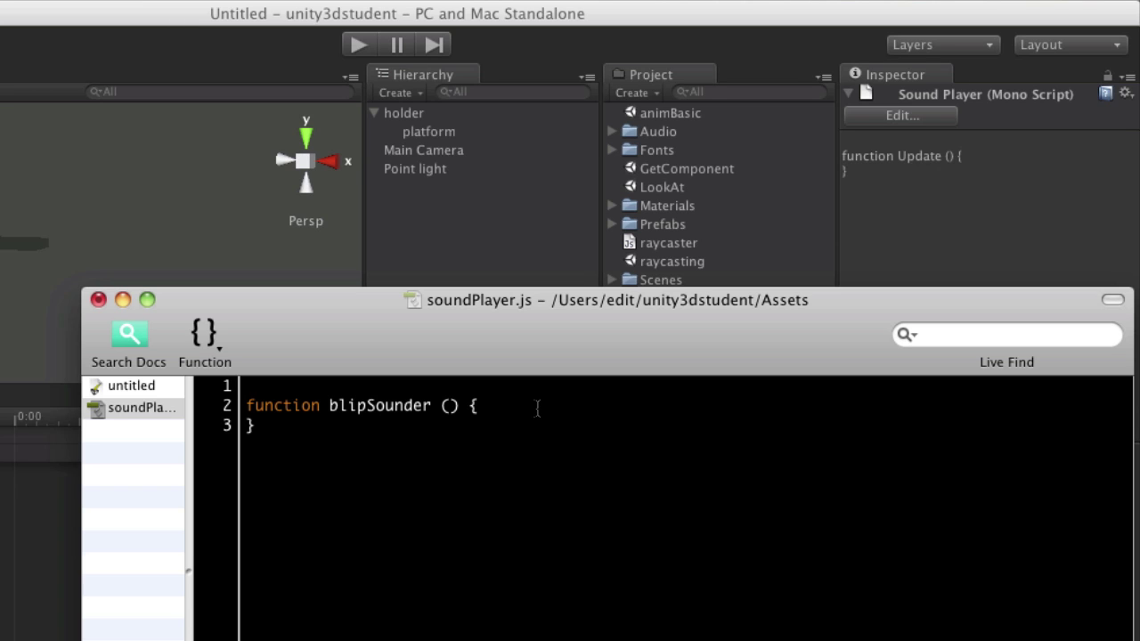
Step: Declare an AudioClip variable blip, have blipSounder call AudioSource.PlayClipAtPoint(blip, transform.position), and save
key("Return")
type("var blip :")
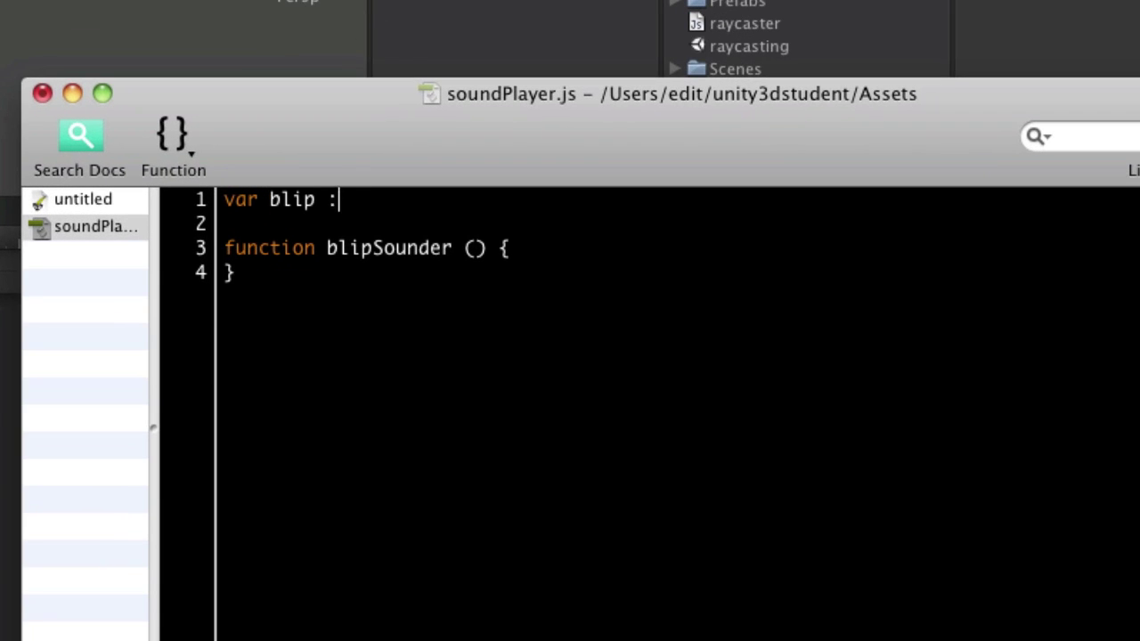
type("LAudioC")
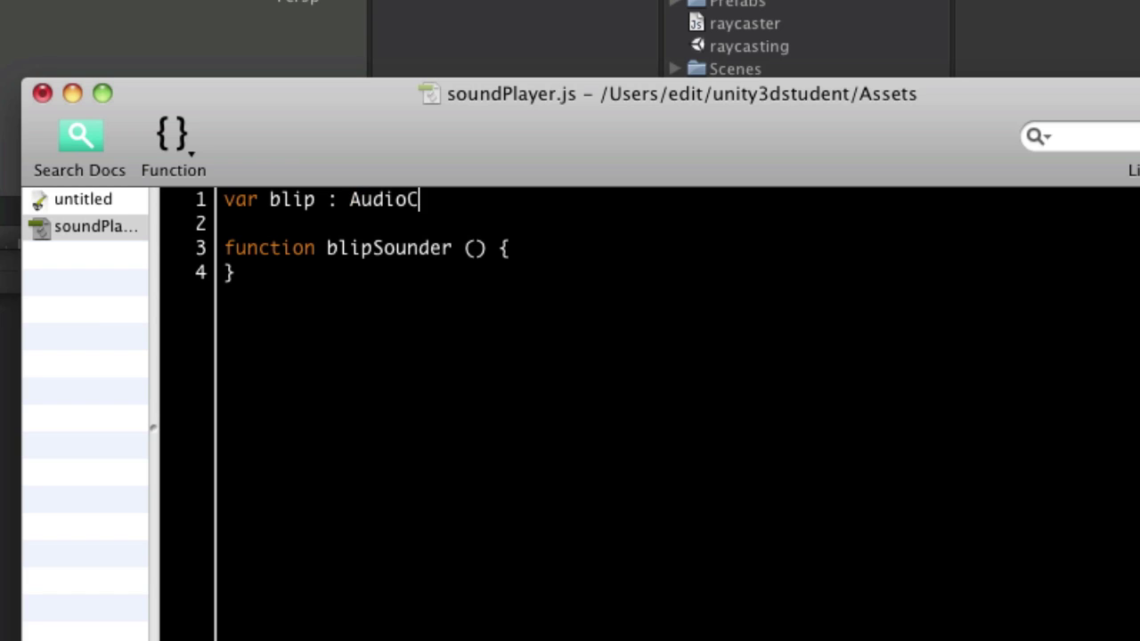
type("lip;")
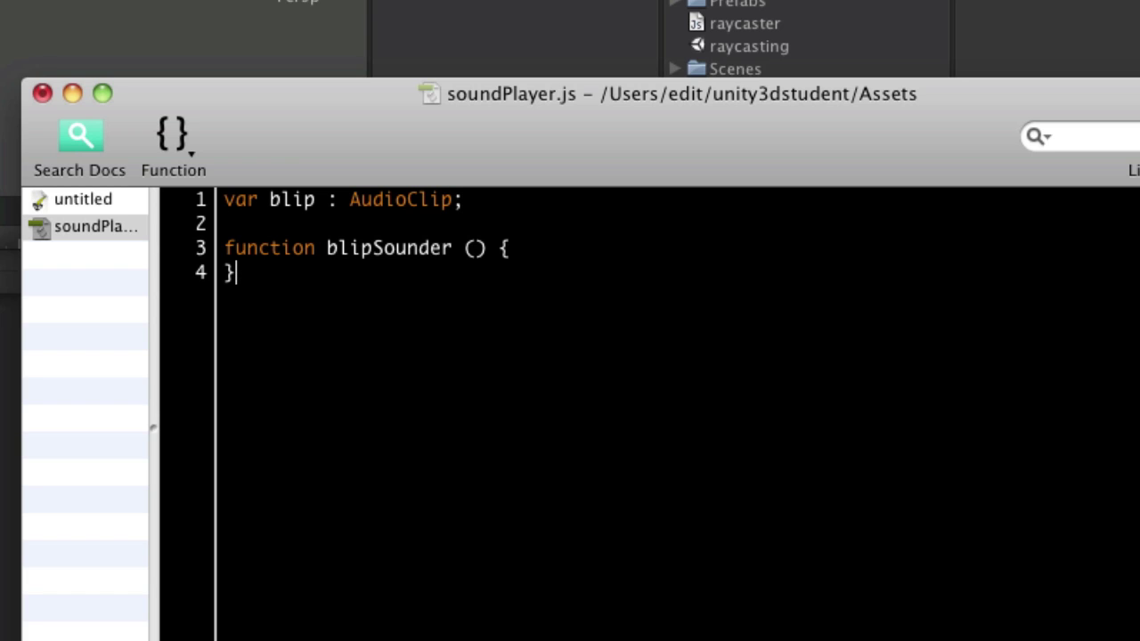
key("Left")
key("Return")
key("Return")
key("Return")
key("Up")
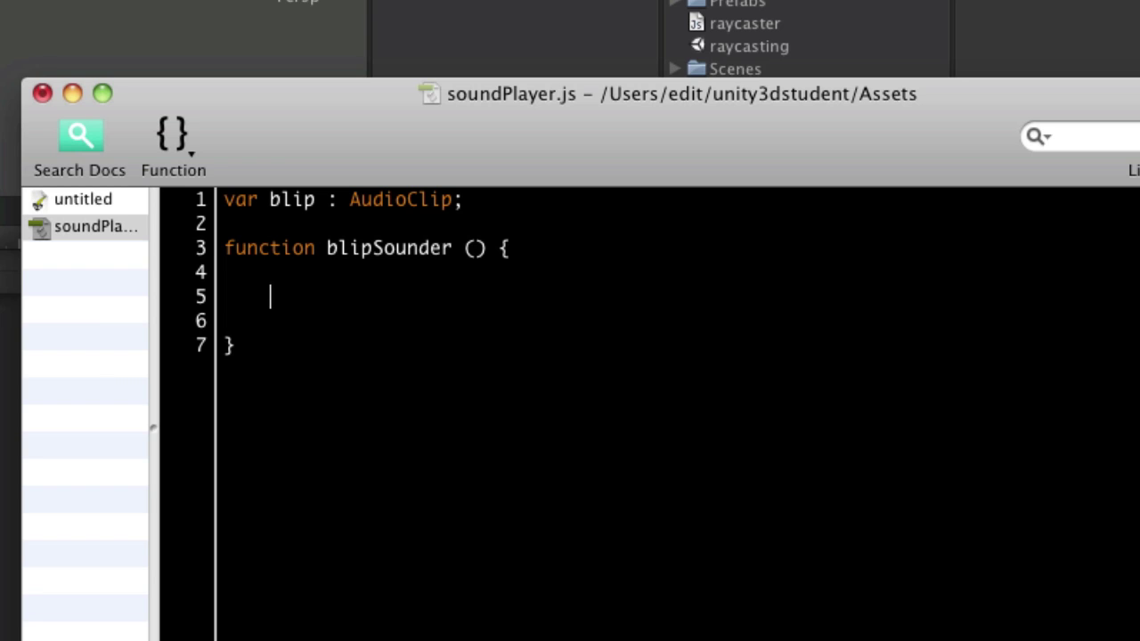
type("AudioSour")
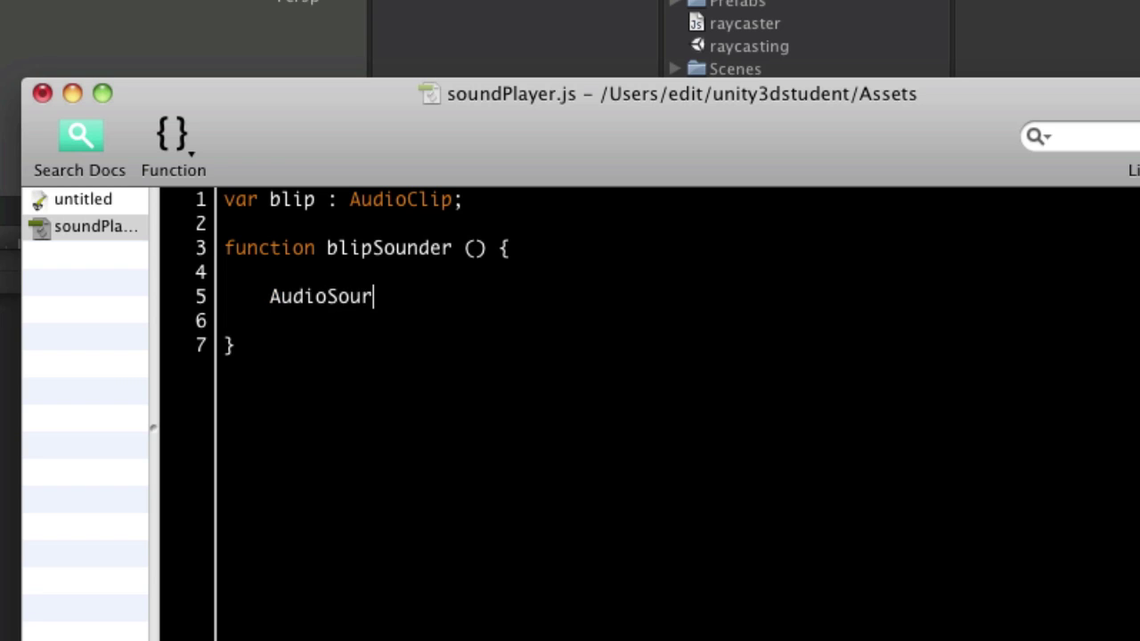
type("ce.PlayClipA")
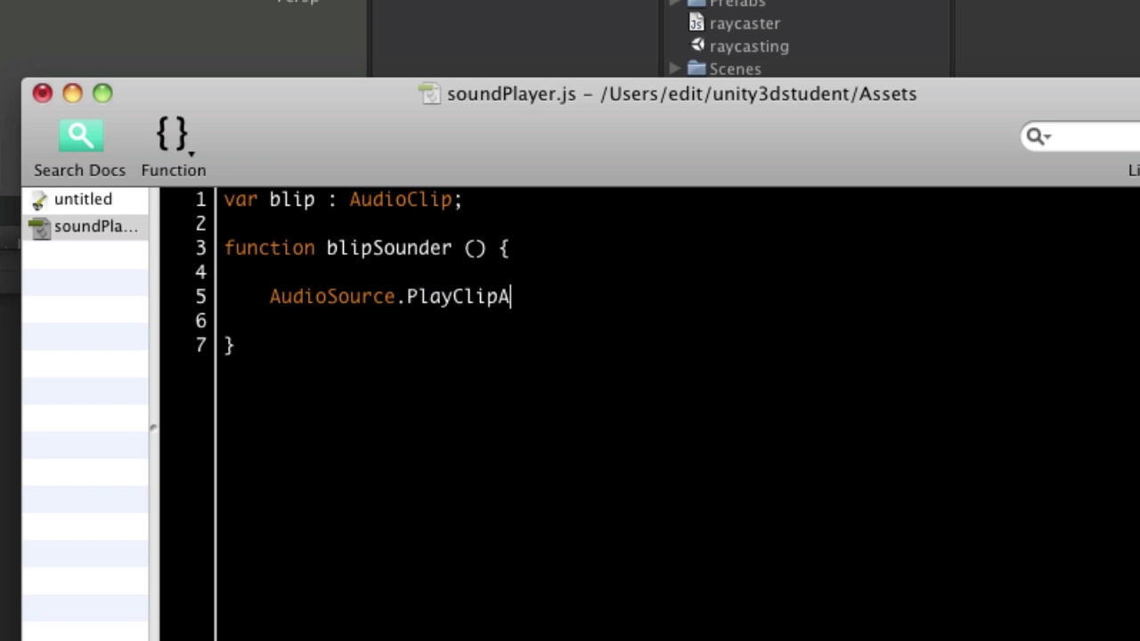
type("tPoint")
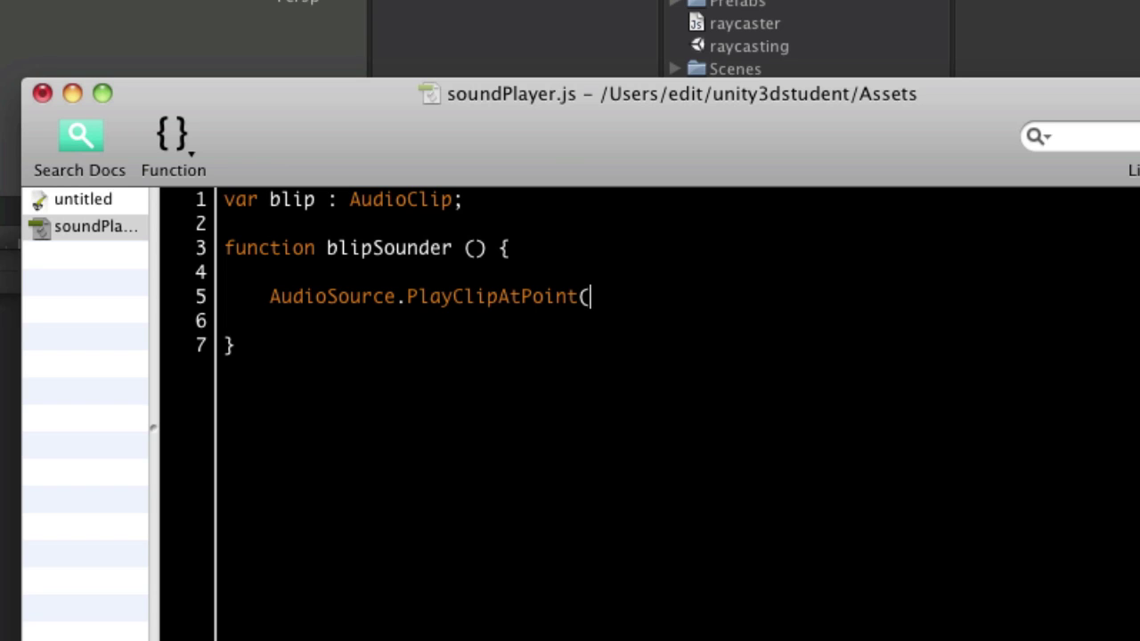
type("(blip, tr")
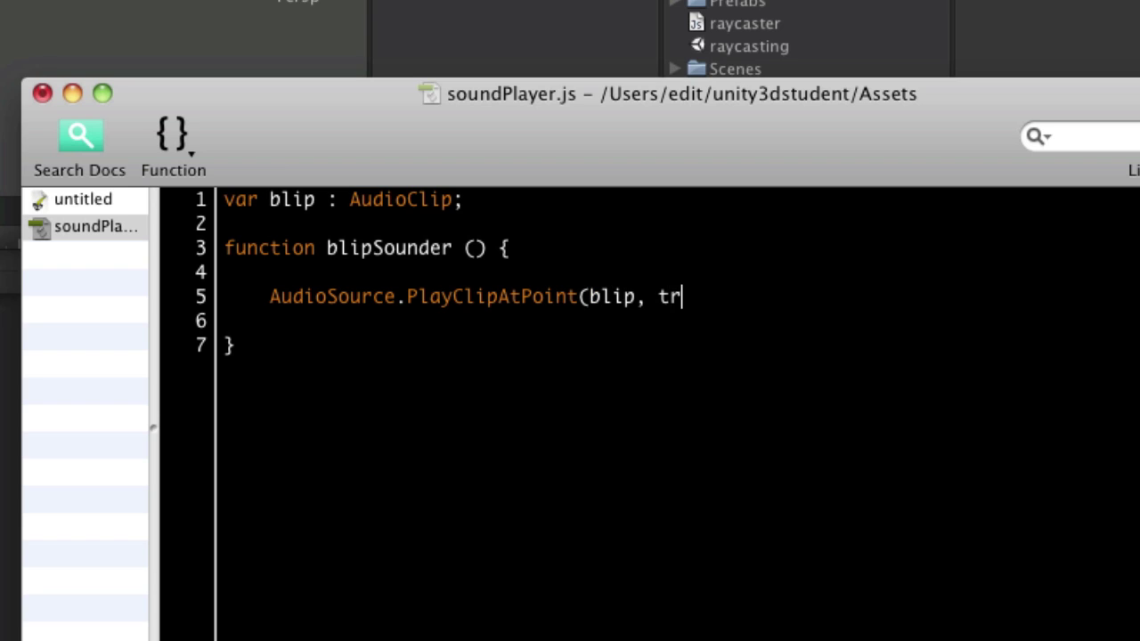
type("ansform.posit")
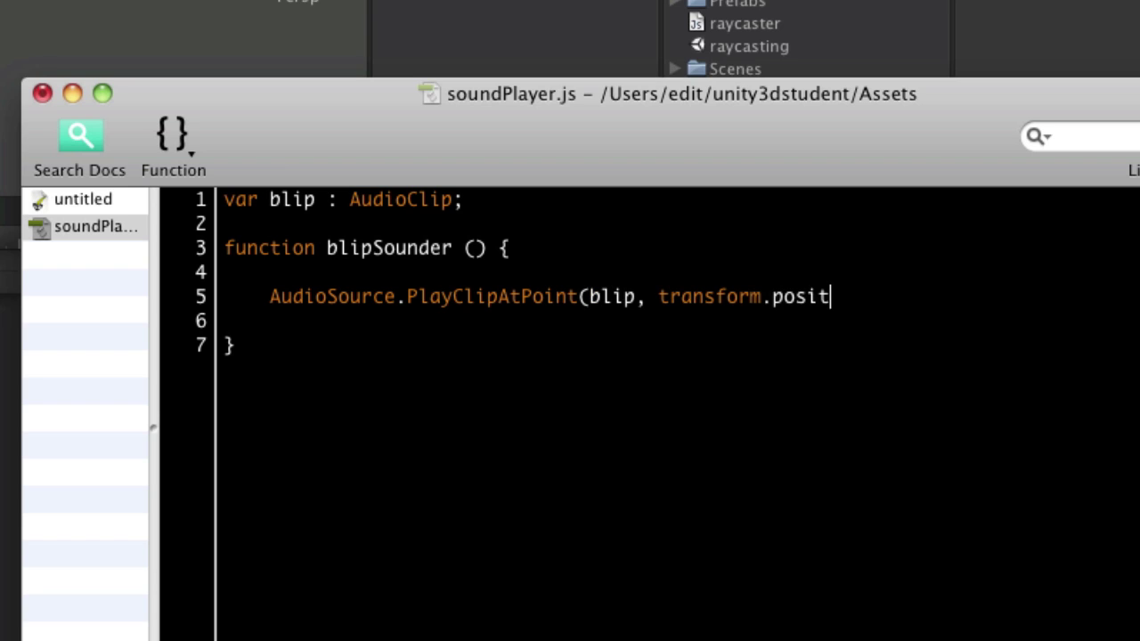
type("ion);")
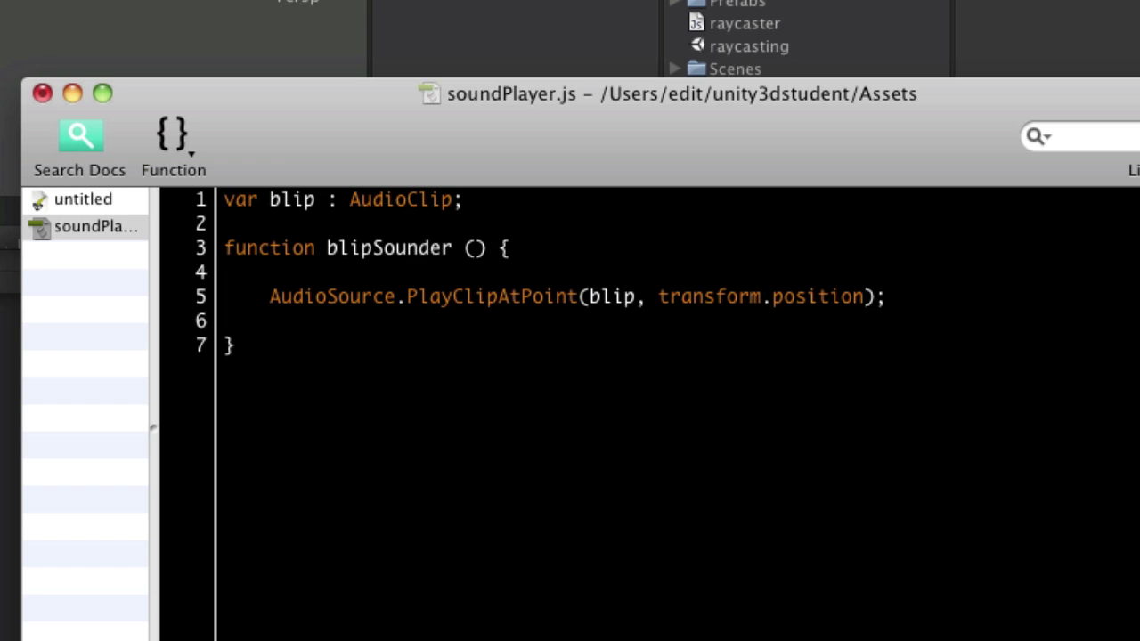
key("super+s")
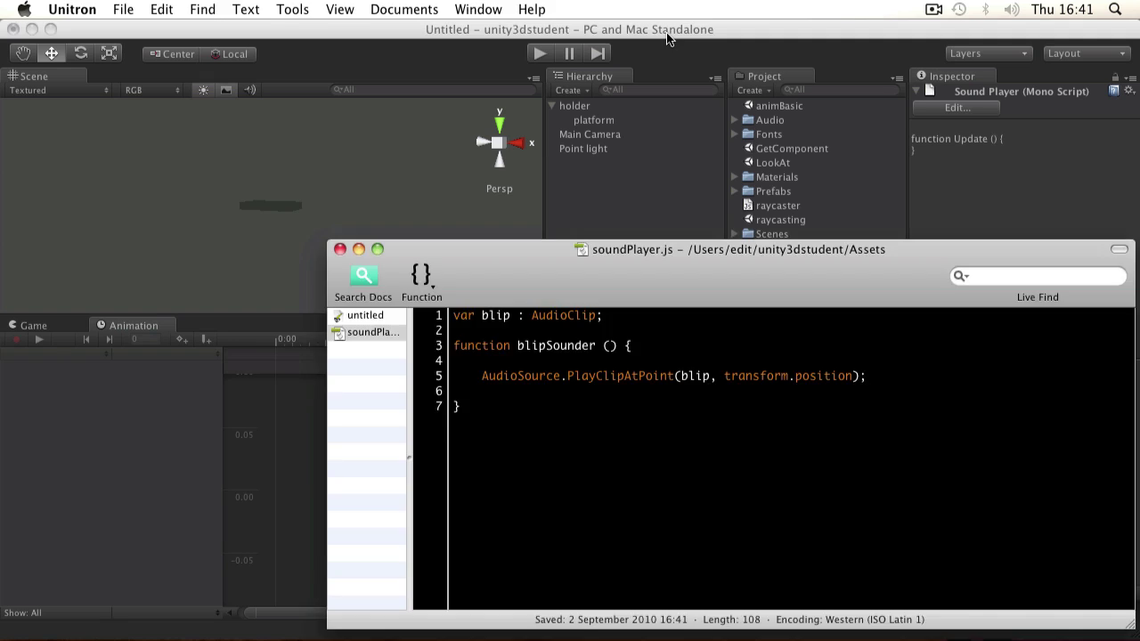
Step: Set the click sound as soundPlayer's default Blip clip, then add soundPlayer to the platform
left_click(666, 32)
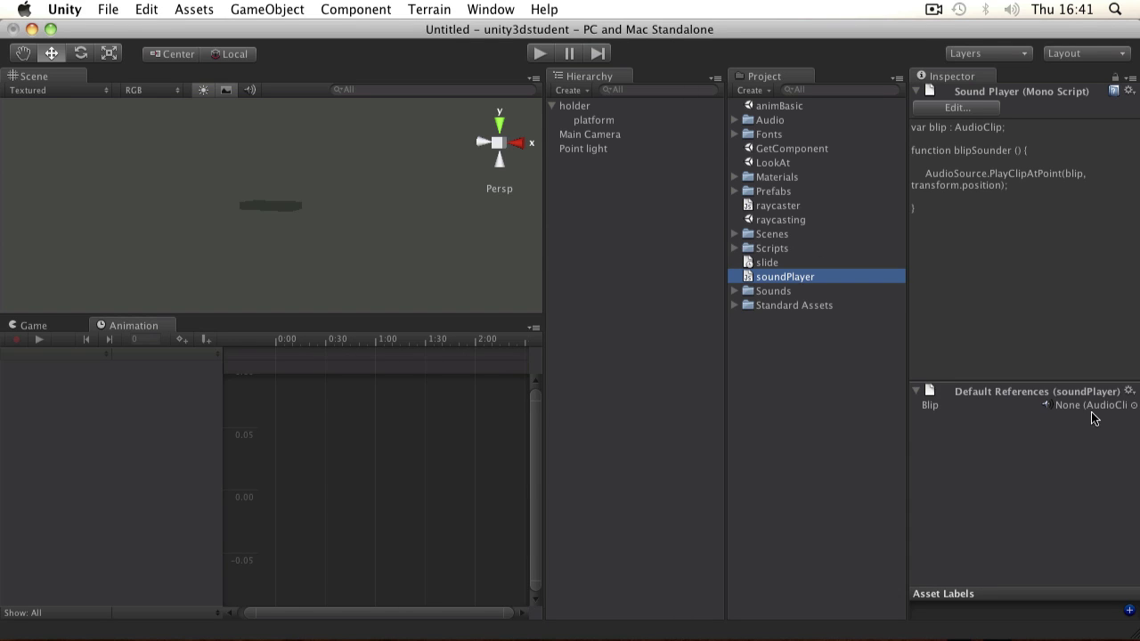
left_click(735, 292)
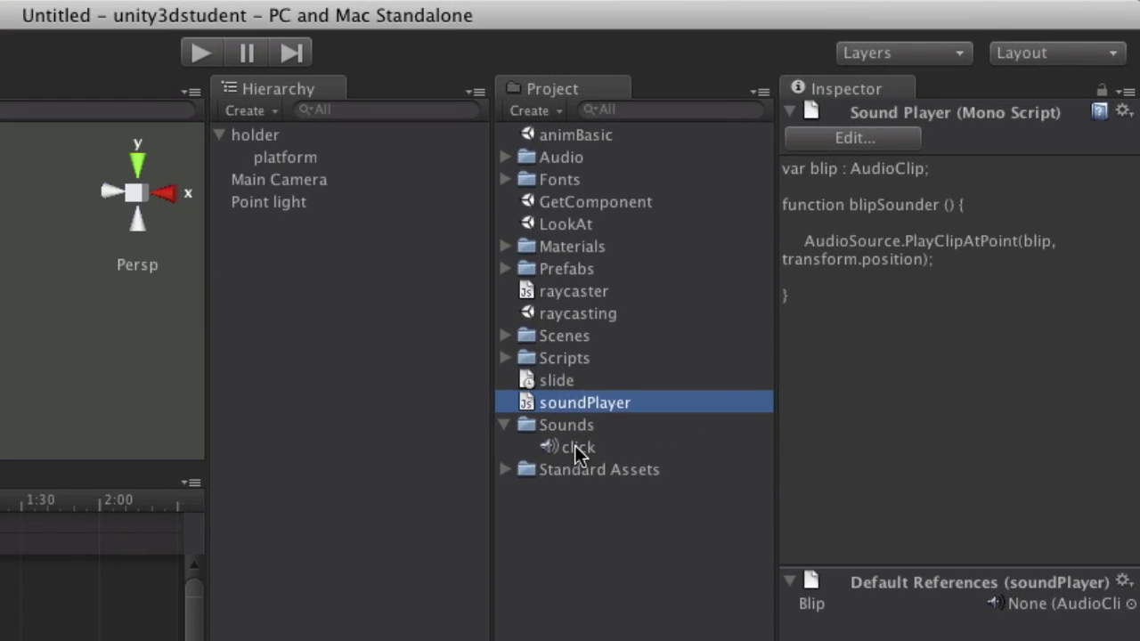
left_click_drag(782, 305, 938, 381)
left_click_drag(823, 565, 1024, 618)
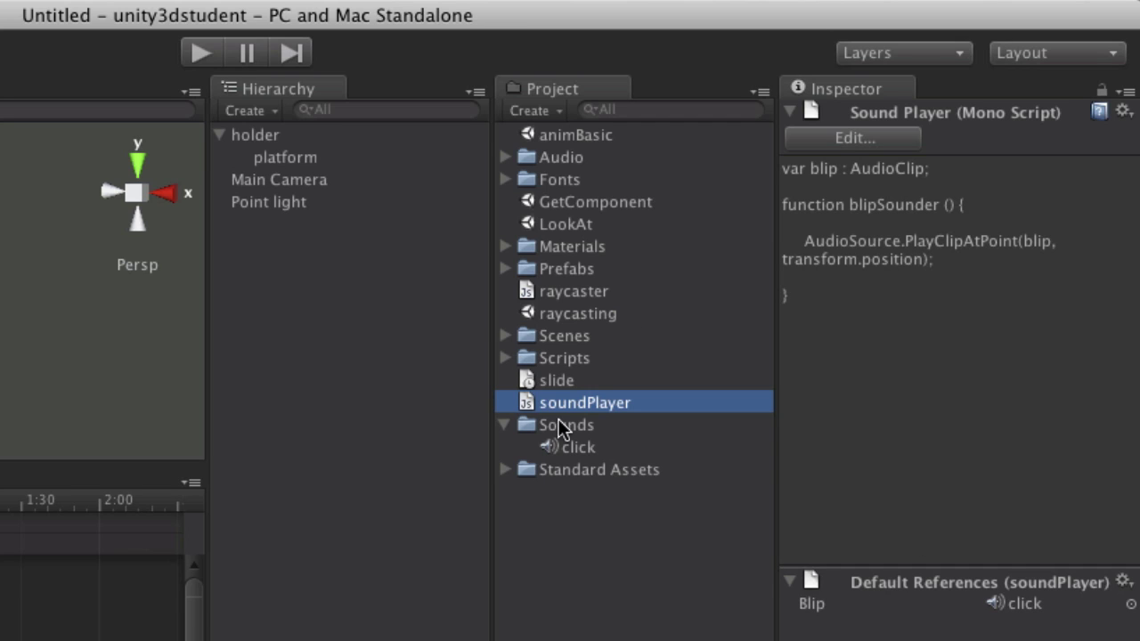
left_click_drag(523, 406, 310, 160)
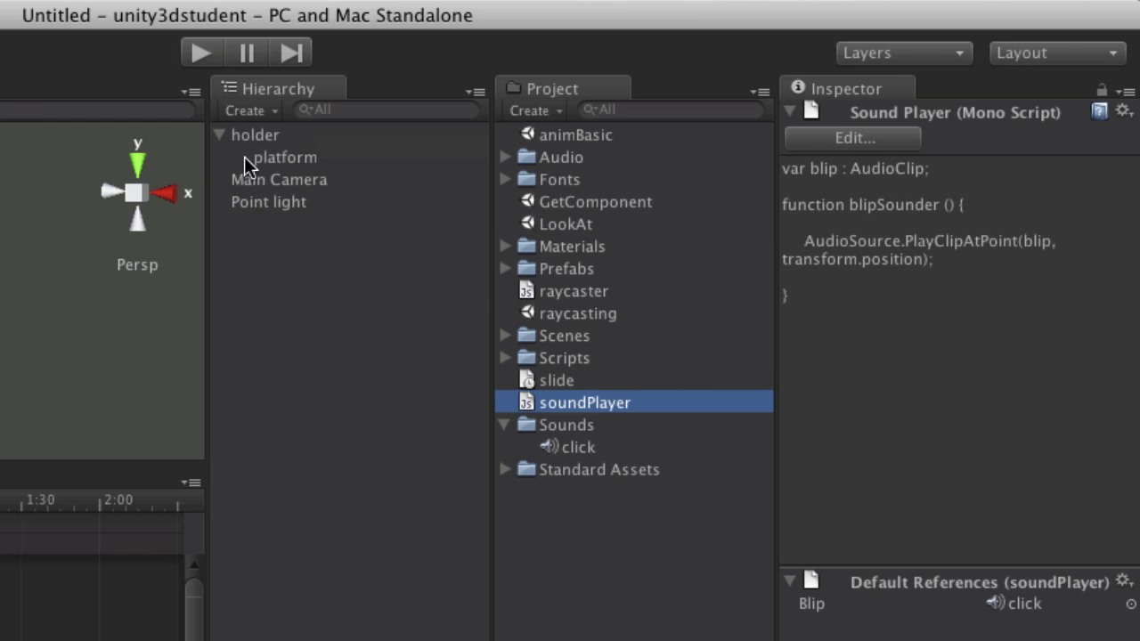
left_click(297, 162)
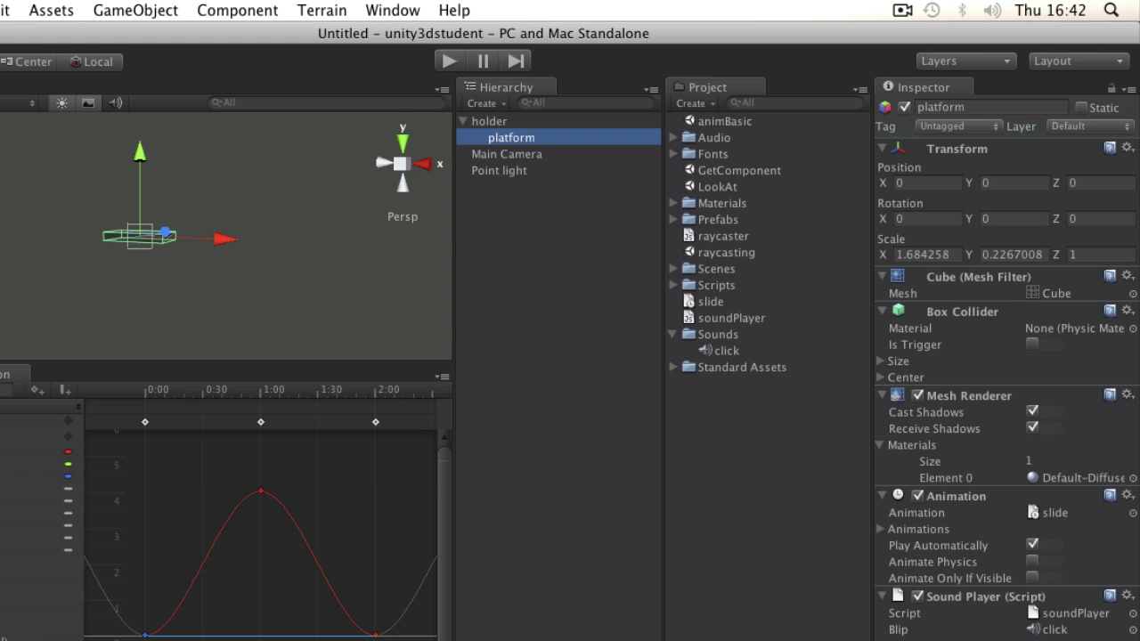
Step: Add an animation event at 0:00 on the slide clip that calls blipSounder()
left_click(171, 397)
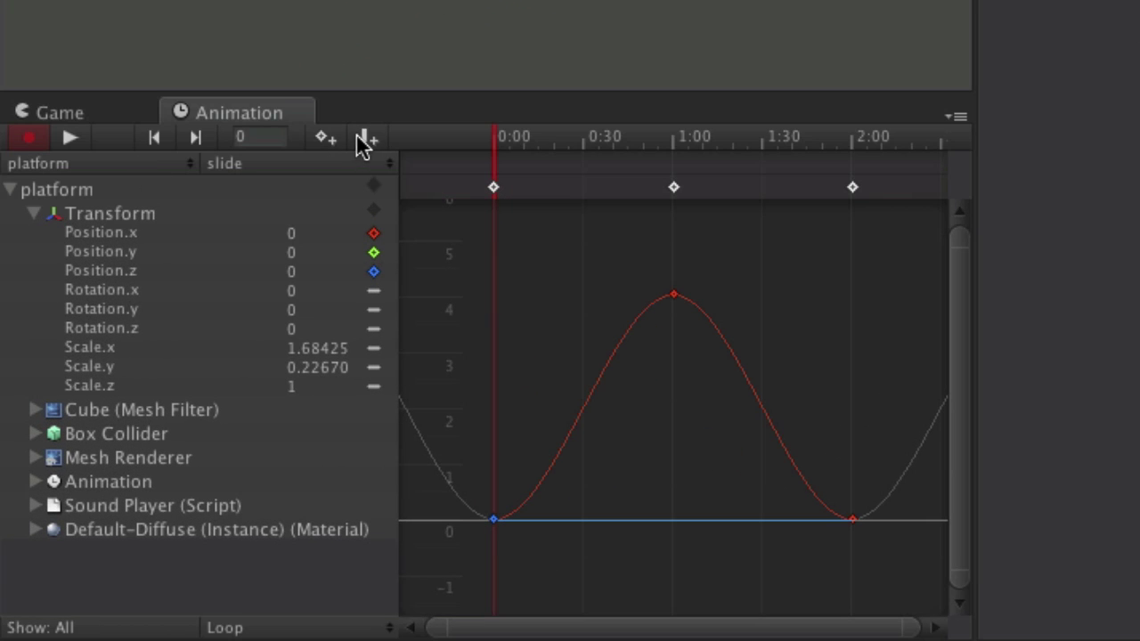
left_click(365, 140)
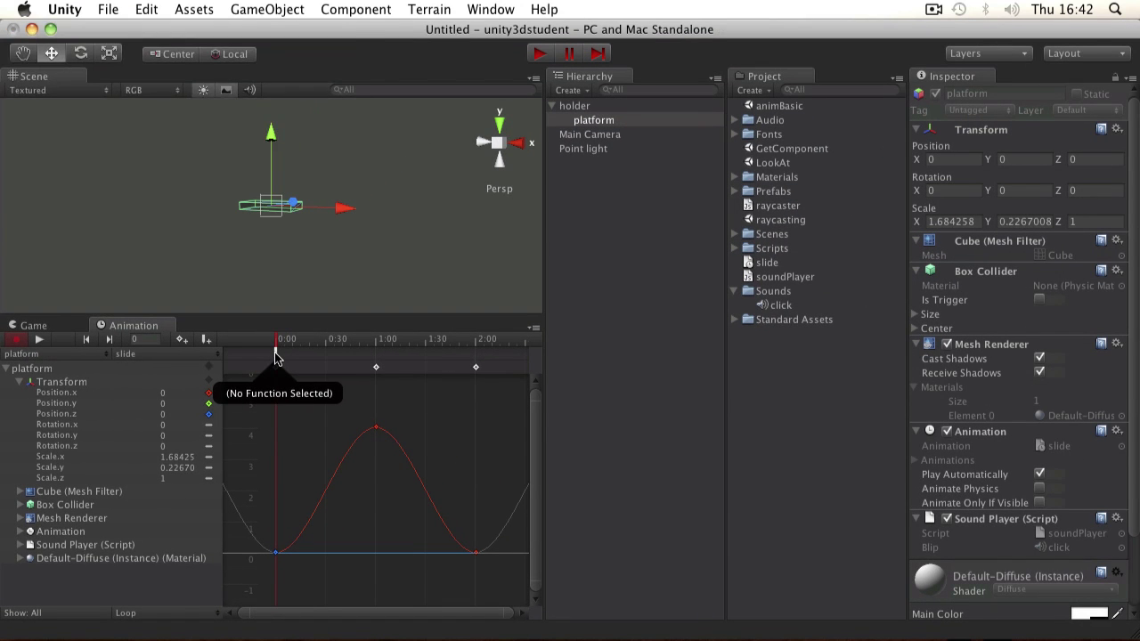
double_click(494, 164)
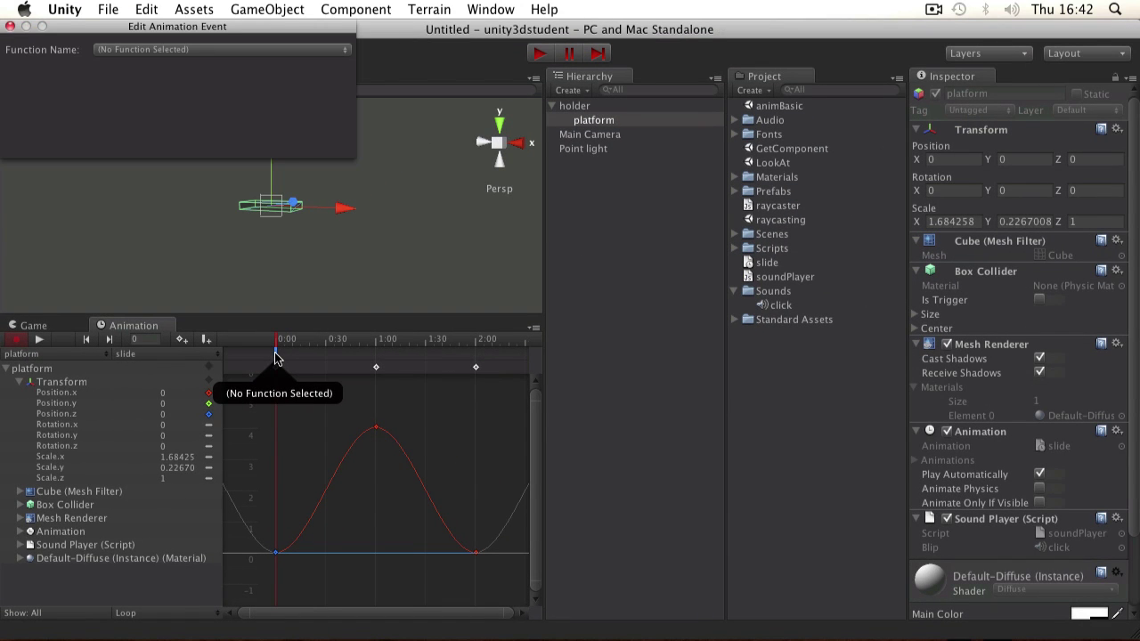
left_click(343, 54)
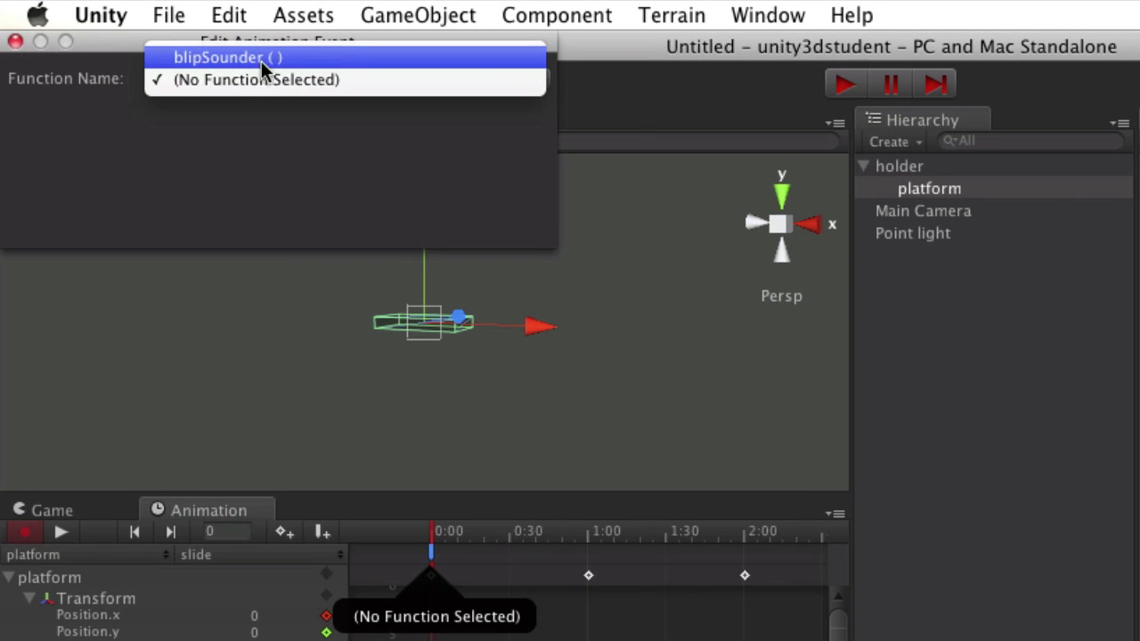
left_click(274, 59)
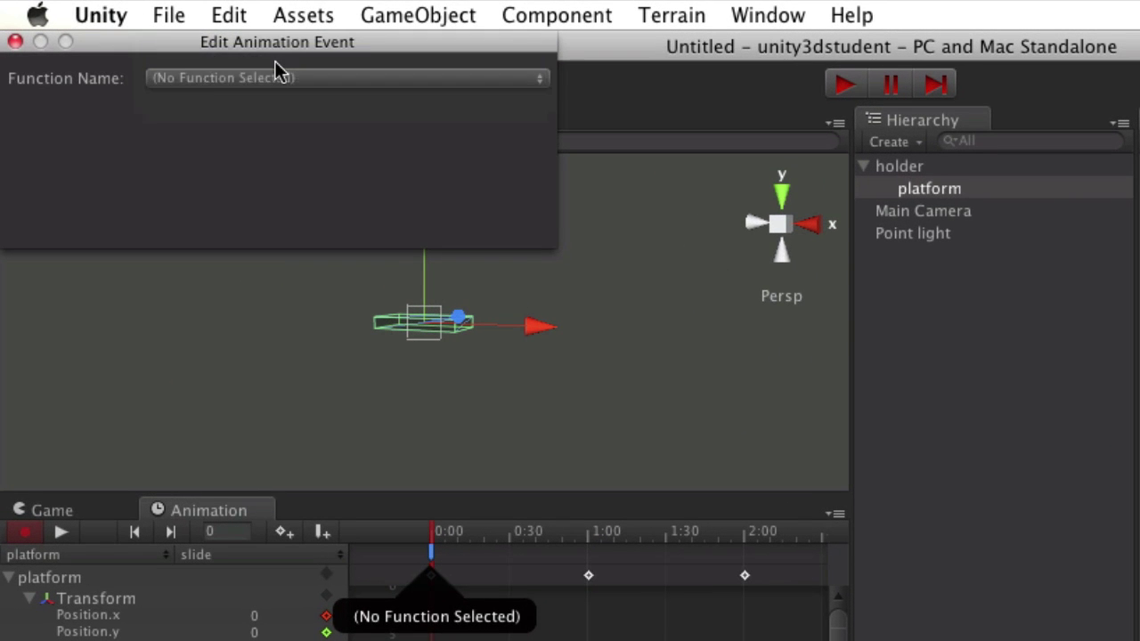
Step: Add a second animation event at 1:00 that also calls blipSounder()
left_click(739, 537)
left_click_drag(739, 544, 588, 540)
left_click(320, 533)
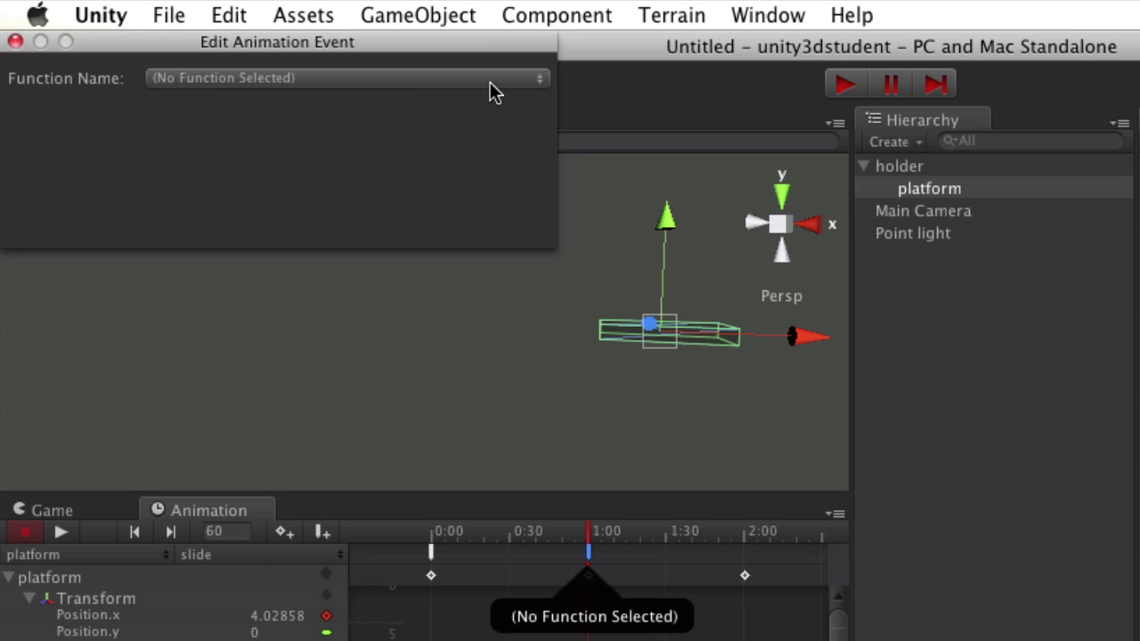
left_click(490, 82)
left_click(468, 57)
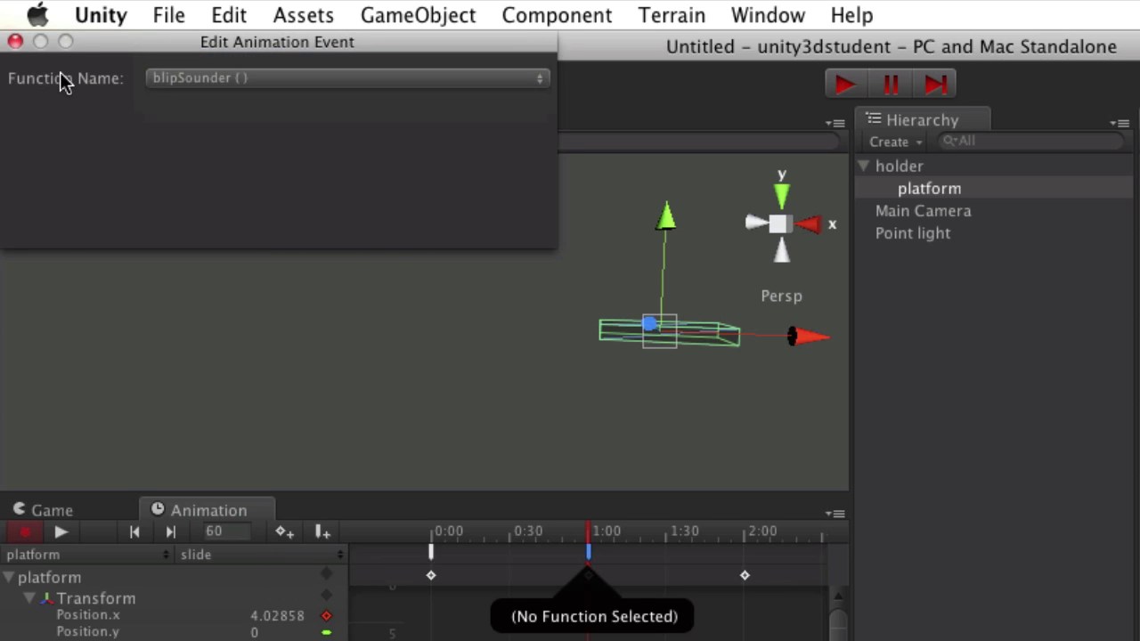
left_click(16, 41)
Step: Scrub the slide timeline to preview the platform moving between 0:00 and the end
left_click_drag(598, 537, 739, 538)
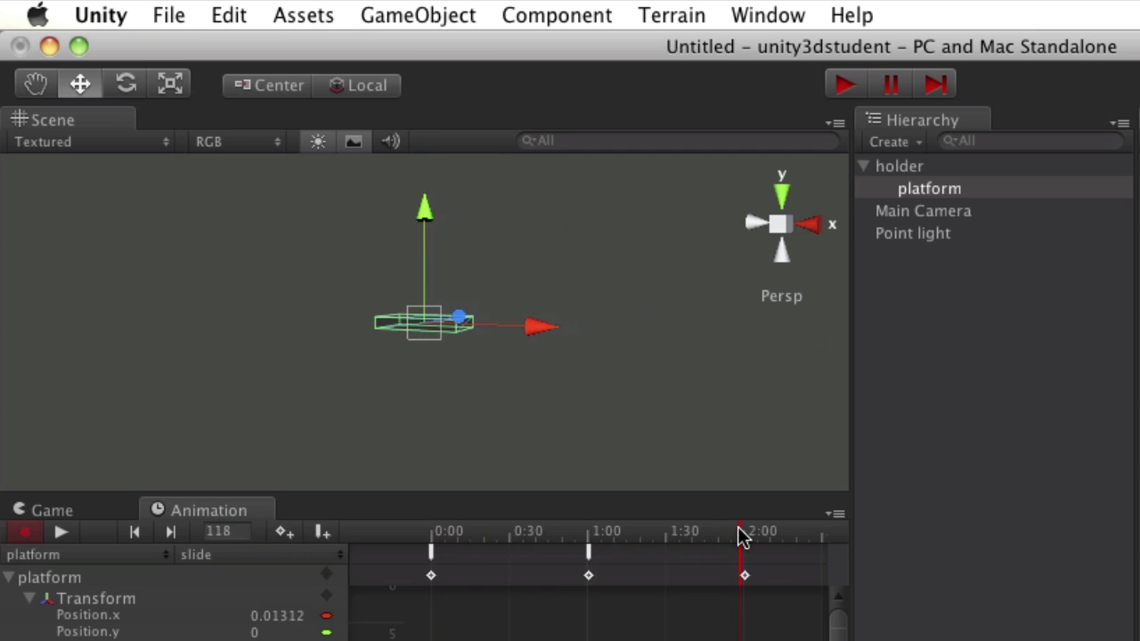
left_click(433, 539)
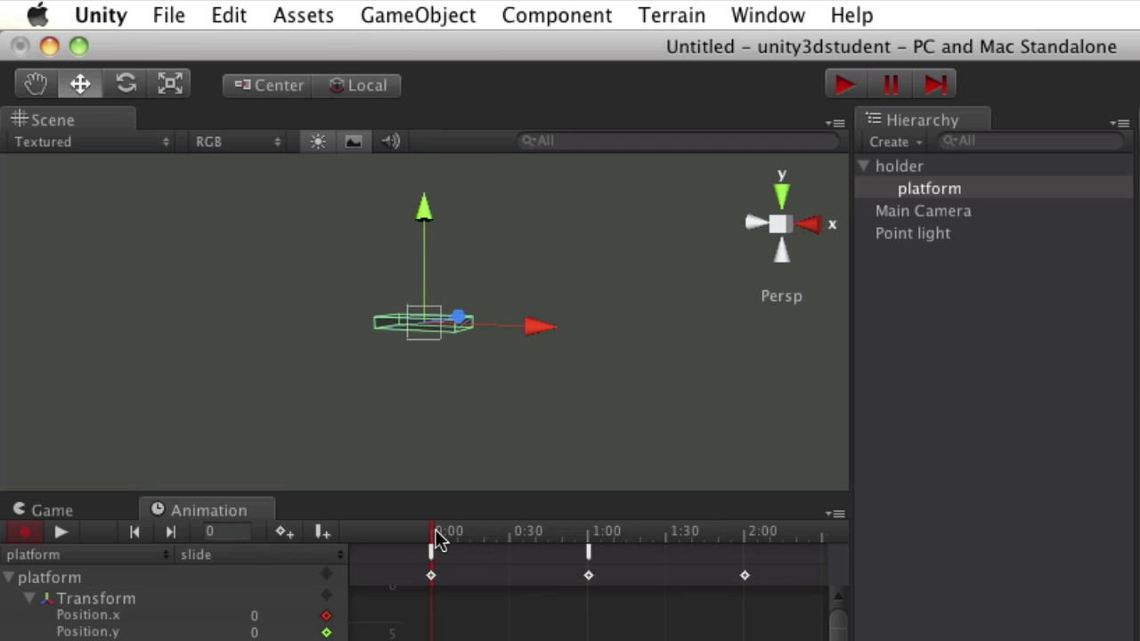
mouse_move(437, 541)
left_mouse_down()
mouse_move(746, 532)
mouse_move(428, 532)
left_mouse_up()
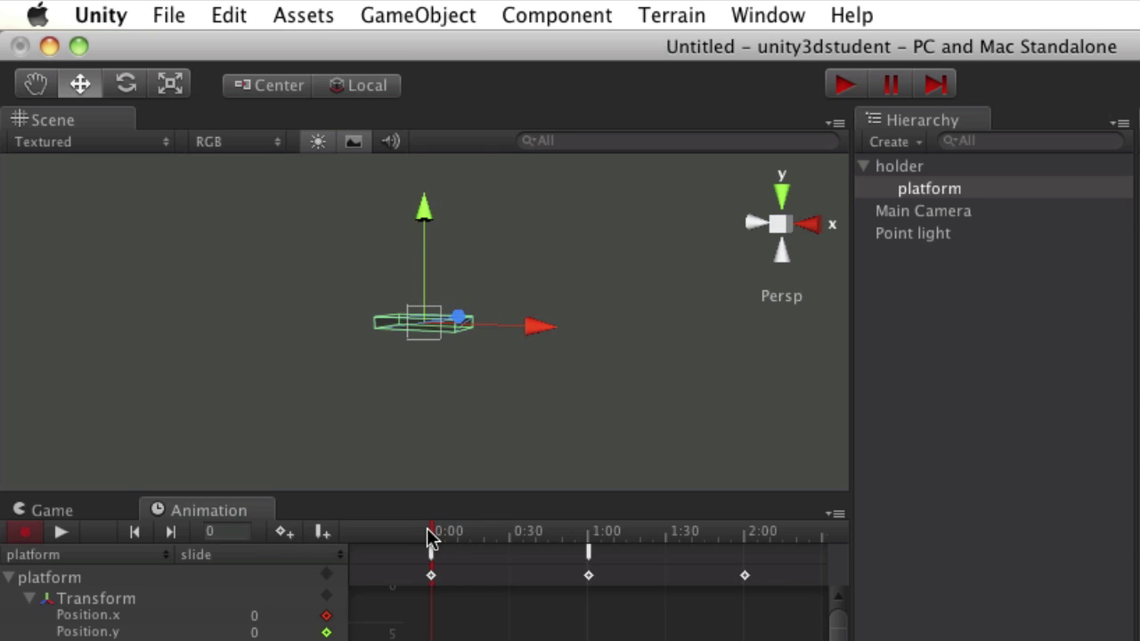
left_click(743, 539)
left_click_drag(746, 543, 415, 529)
Step: Play the slide animation preview in the Animation window, then stop it
mouse_move(431, 555)
left_click(62, 533)
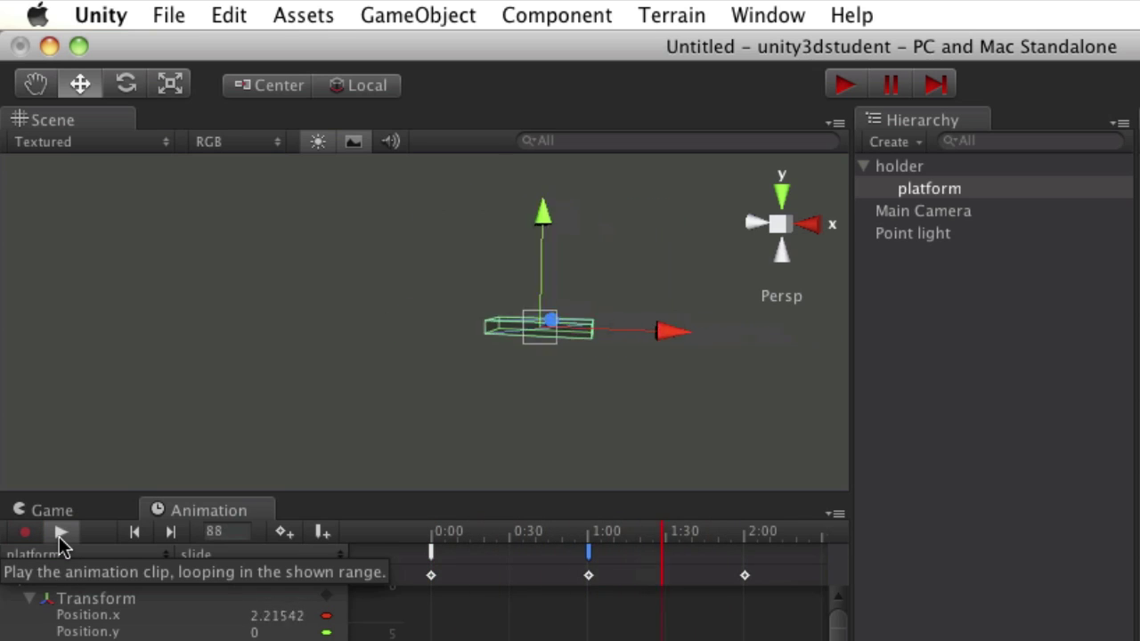
left_click(61, 533)
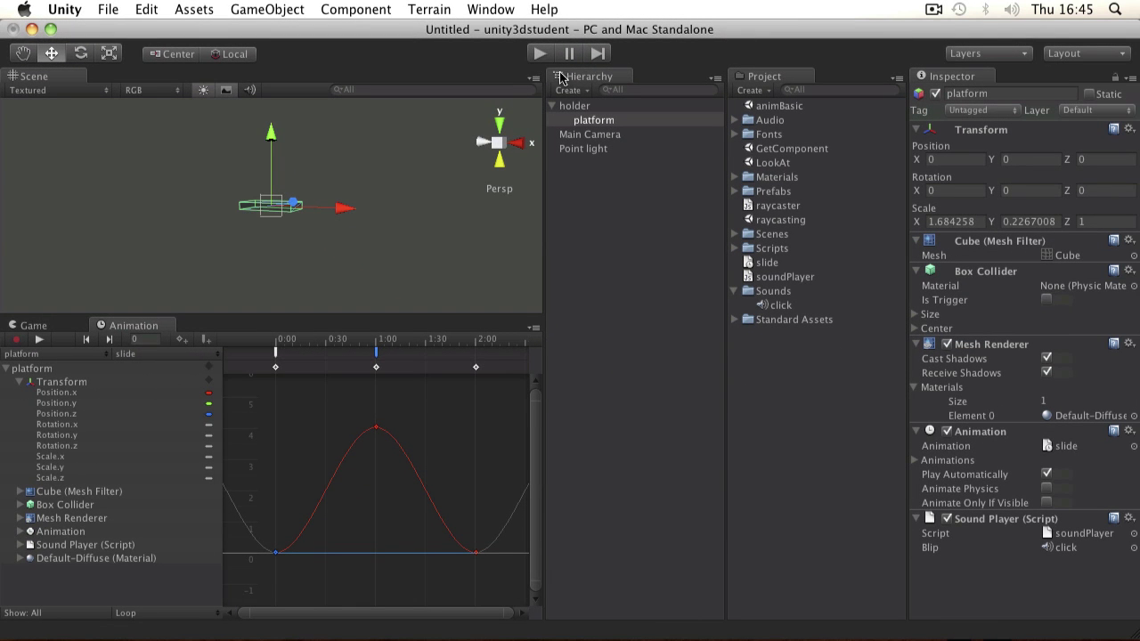
left_click(539, 54)
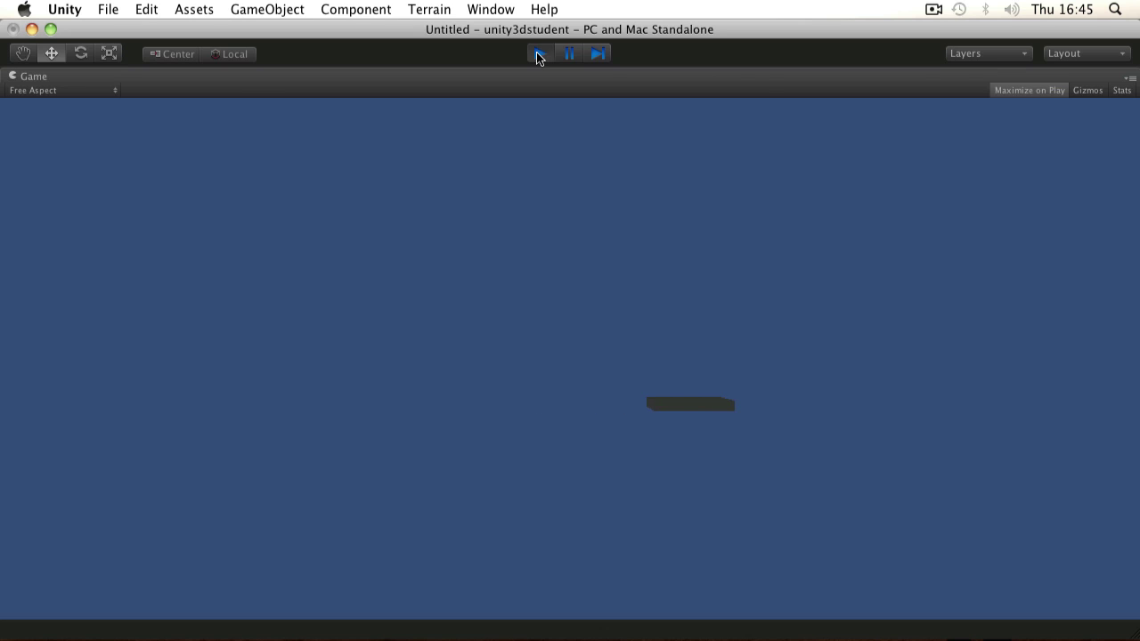
left_click(538, 54)
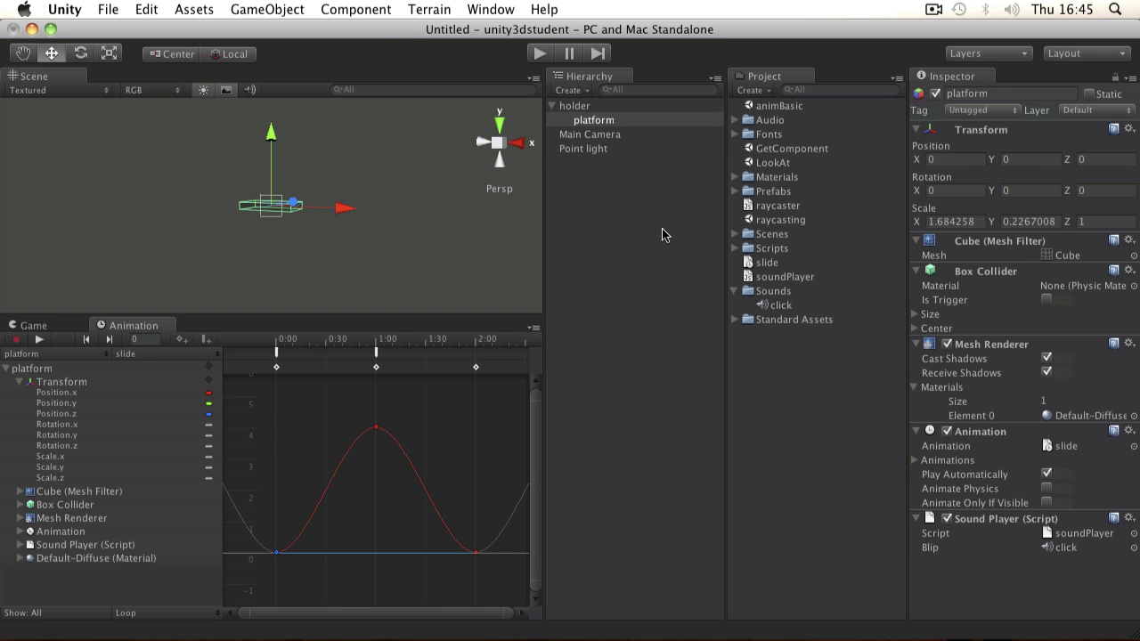